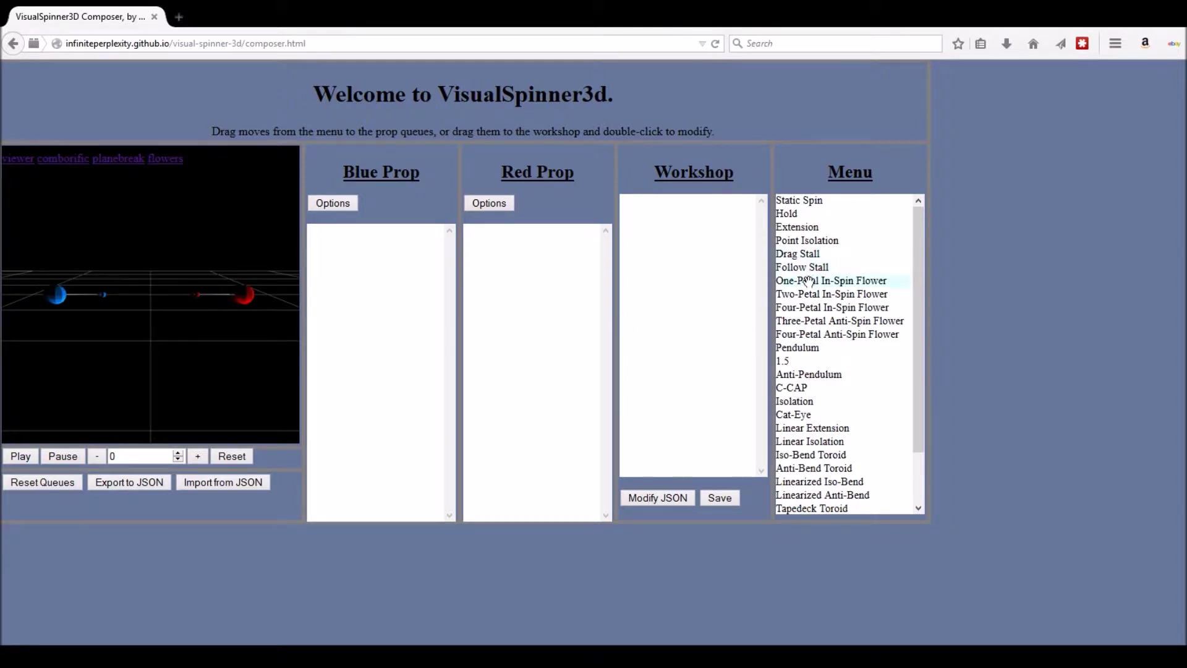
Queue Two-Petal In-Spin Flower for the blue prop and Four-Petal Anti-Spin Flower for the red prop, and play the animation.
drag(804, 294, 351, 255)
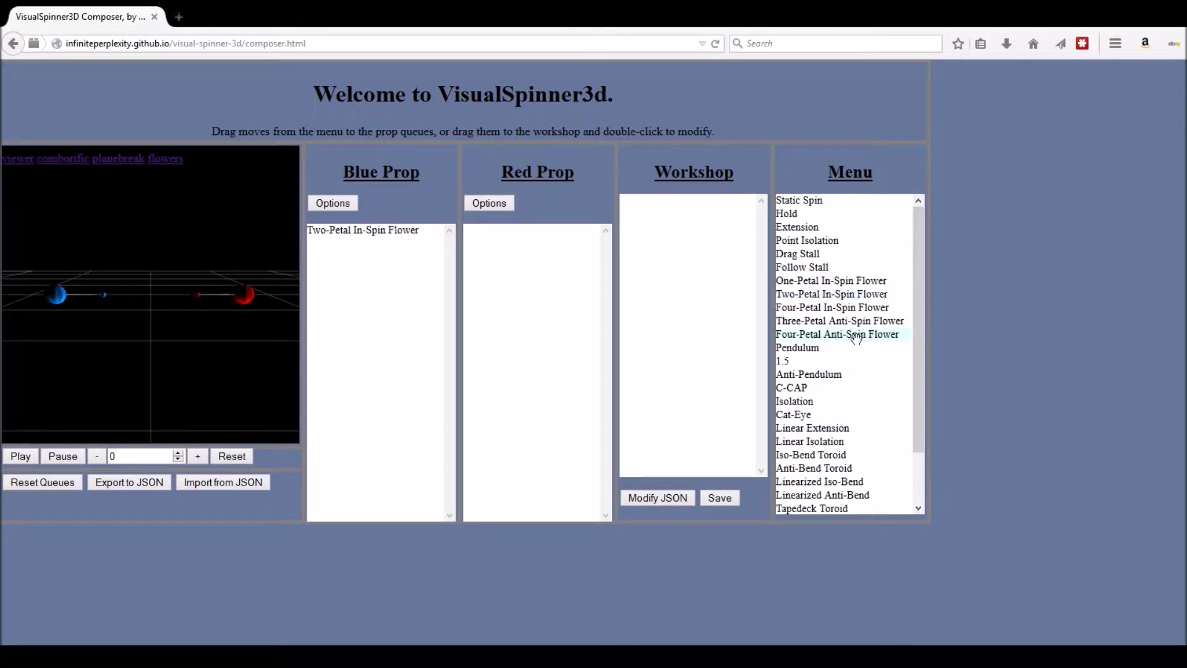
drag(549, 245, 550, 247)
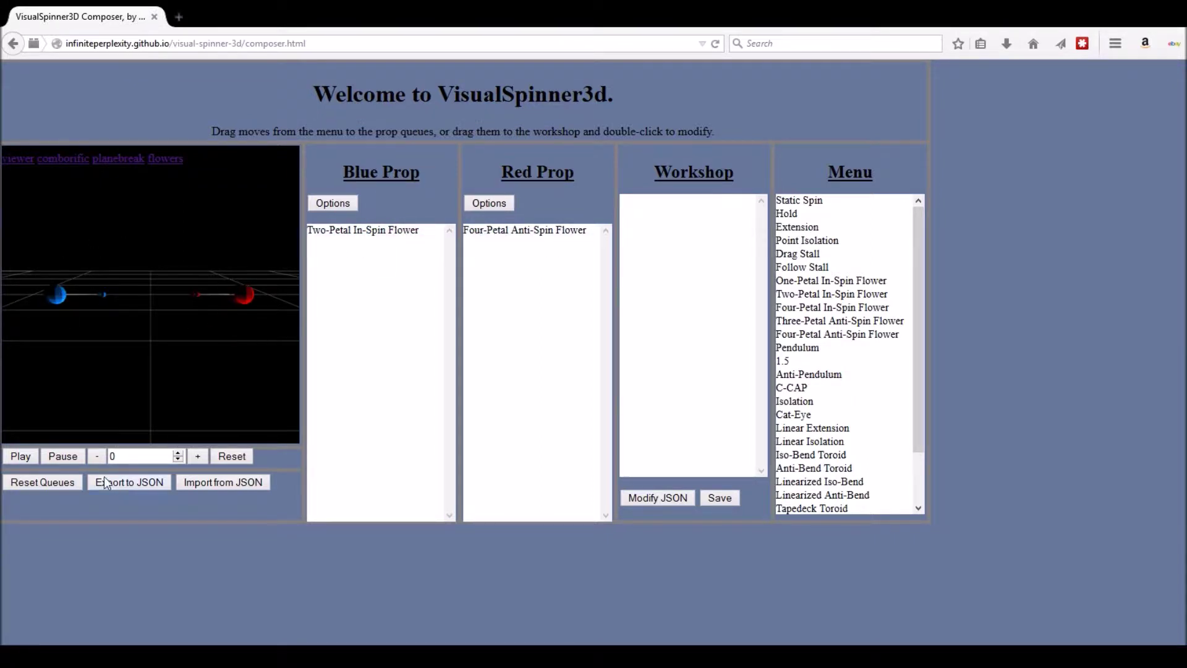
click(20, 457)
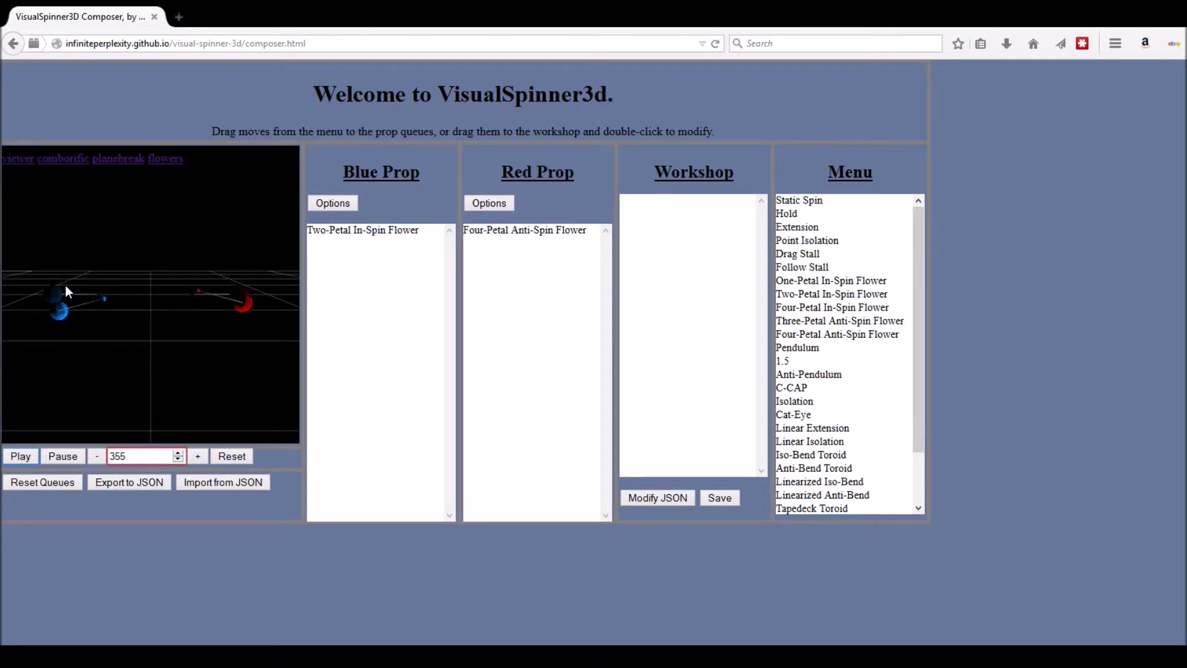
Append Pendulum to the blue prop's queue and Four-Petal In-Spin Flower to the red prop's queue, and play the extended sequence.
drag(853, 348, 336, 255)
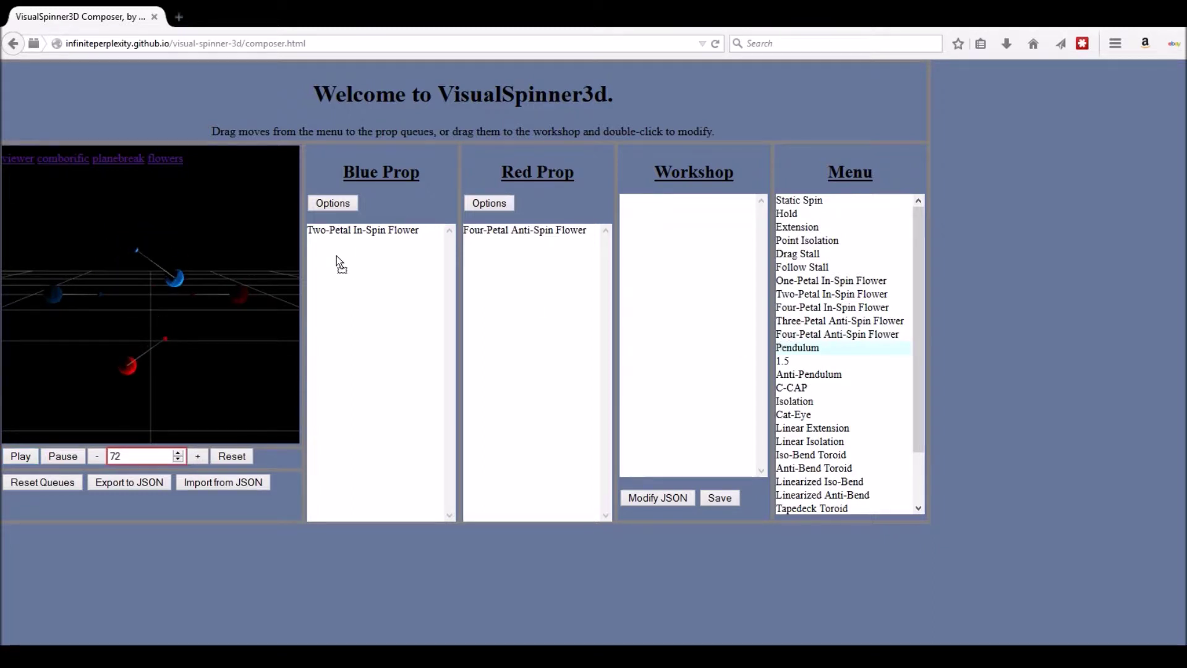
click(232, 456)
drag(829, 348, 374, 261)
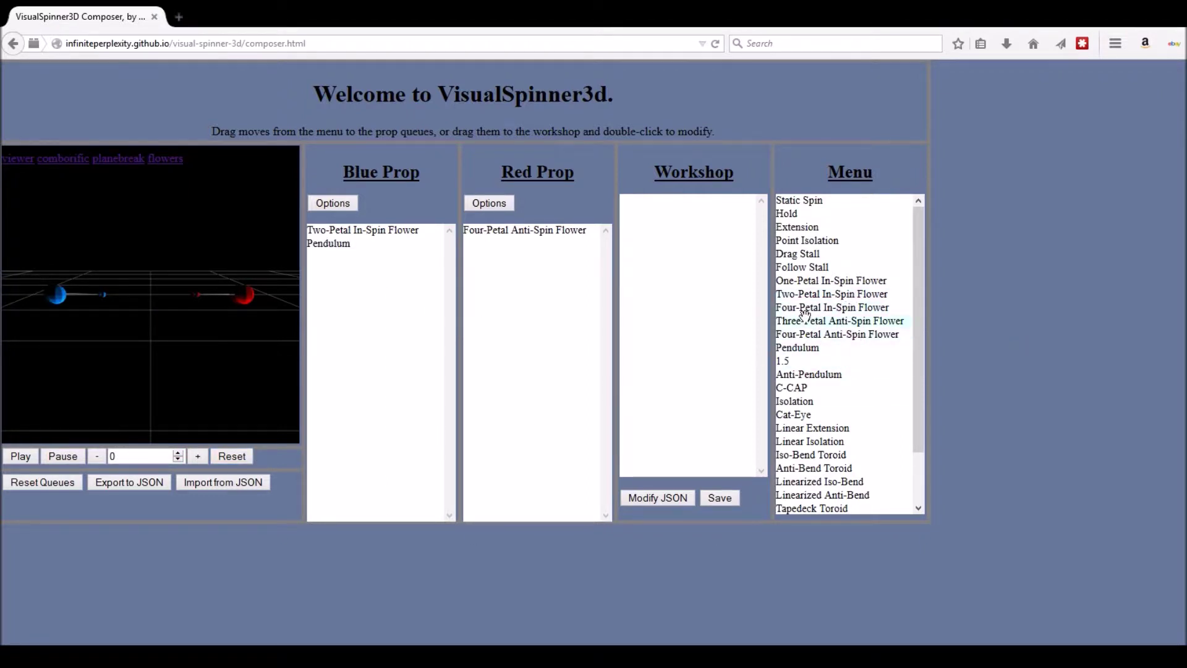
drag(810, 308, 538, 263)
click(21, 456)
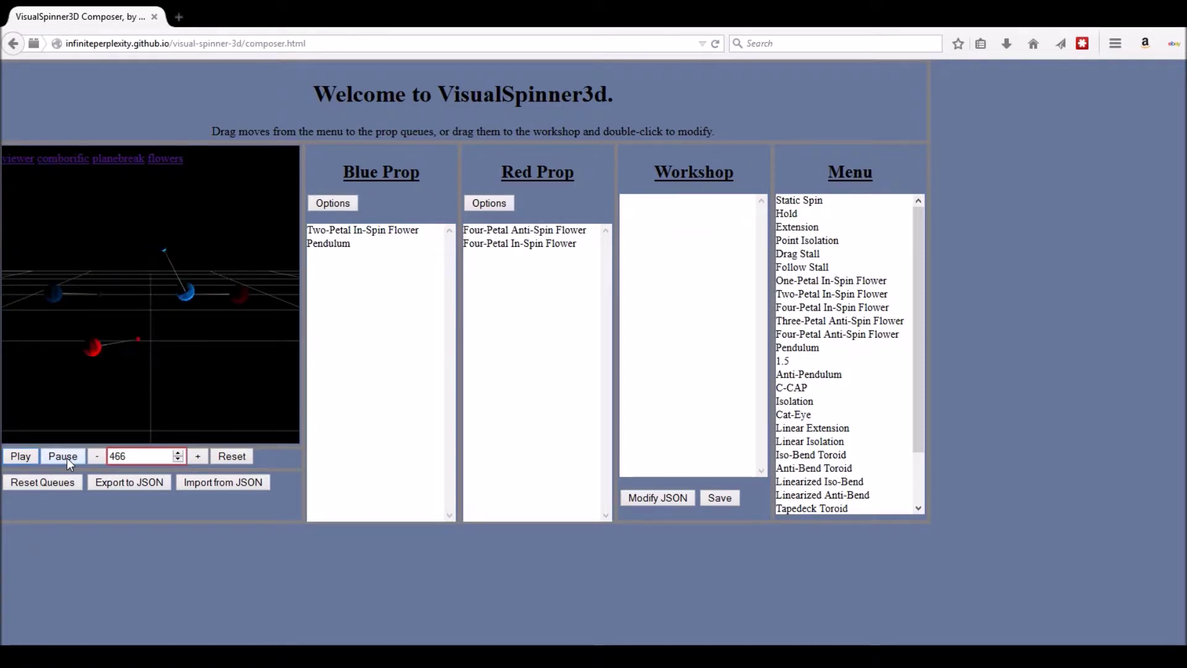
Step the animation backward and forward, jump to frame 400, and reset it to the start.
click(95, 457)
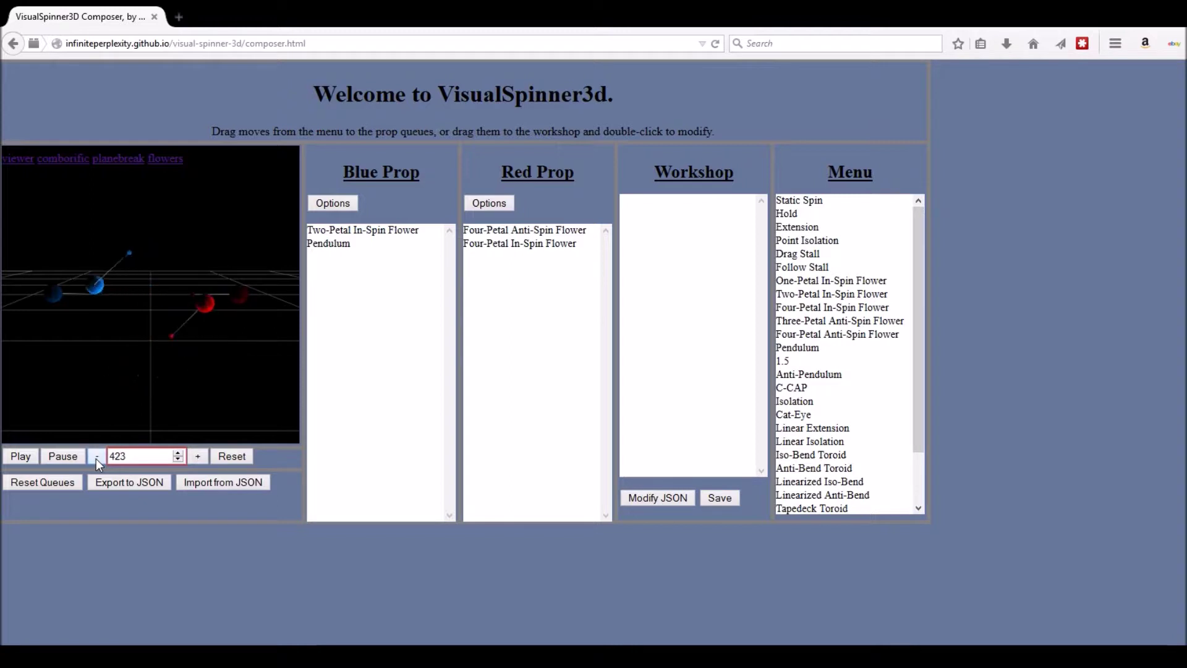
click(198, 456)
drag(127, 457, 117, 459)
text(00)
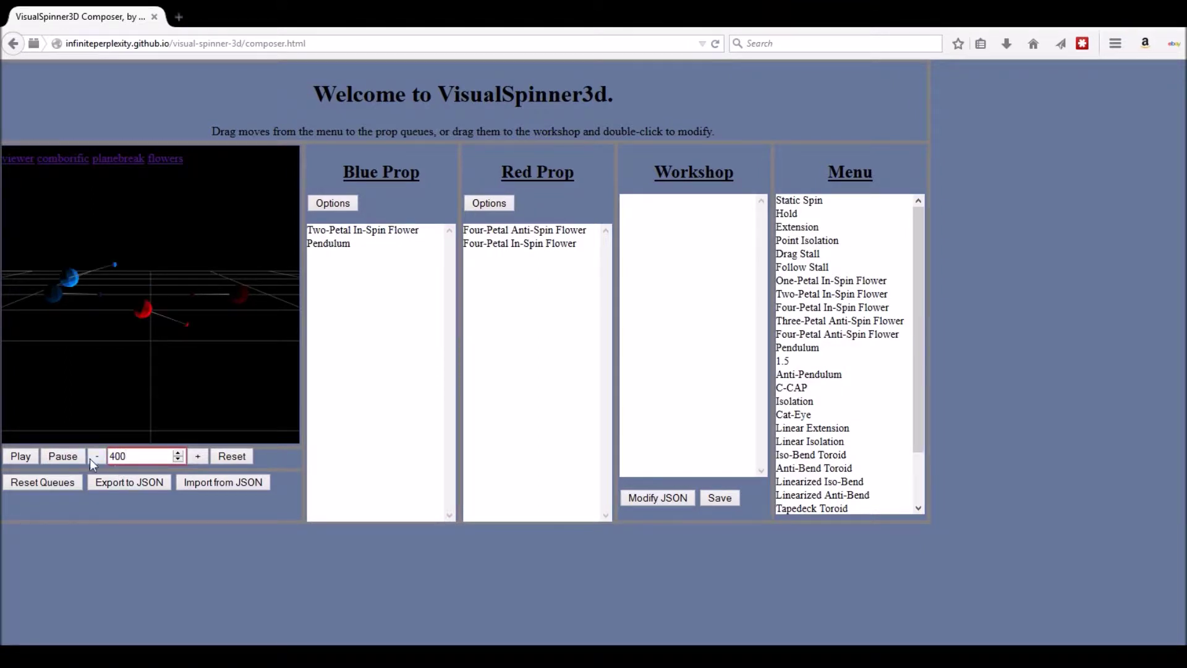
click(239, 459)
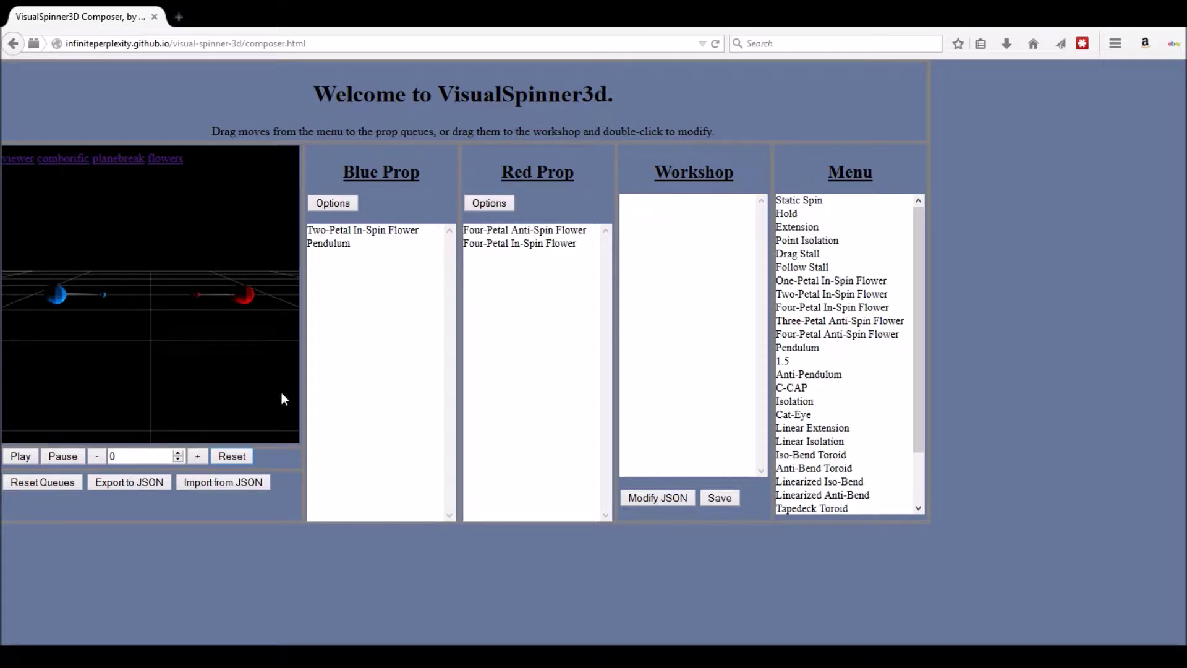
Clear both prop queues and set the blue prop's starting position to hand Up at 0.5 with the prop Up.
click(34, 484)
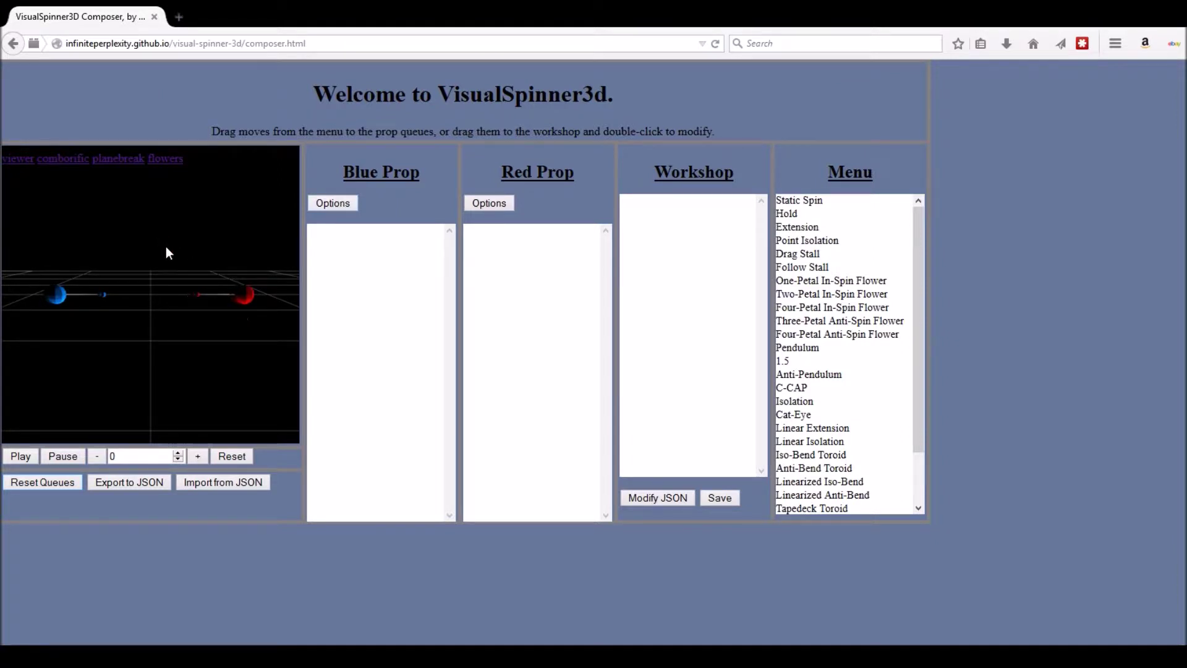
click(332, 203)
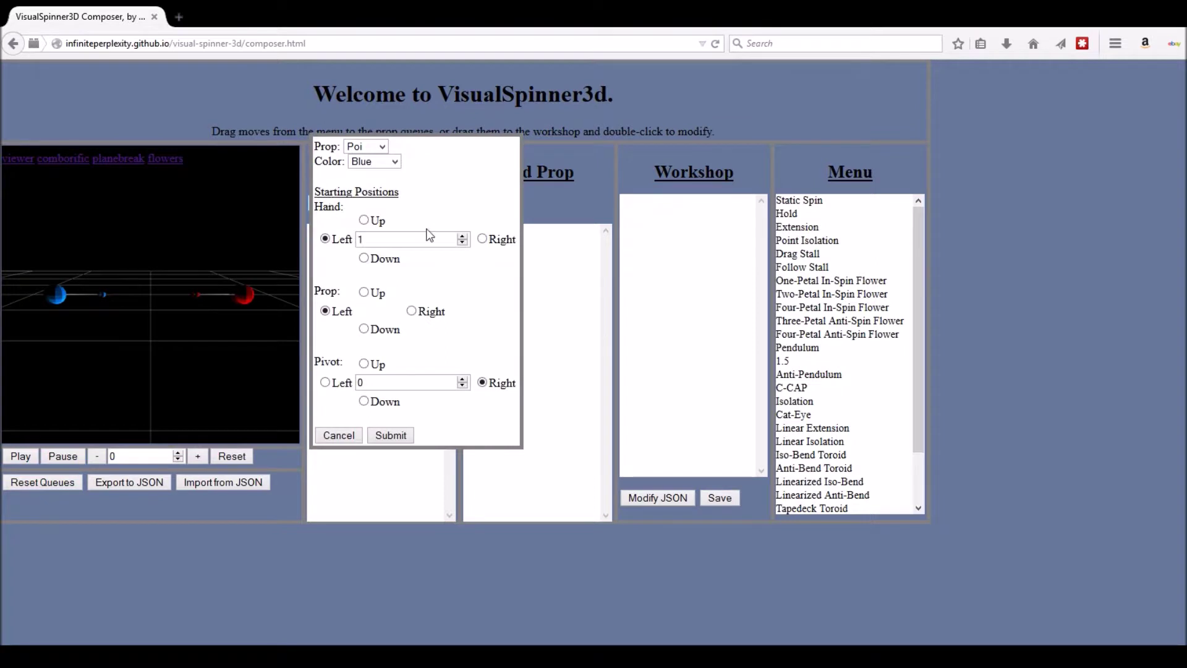
click(363, 221)
click(462, 245)
click(373, 292)
drag(374, 239, 355, 240)
click(391, 435)
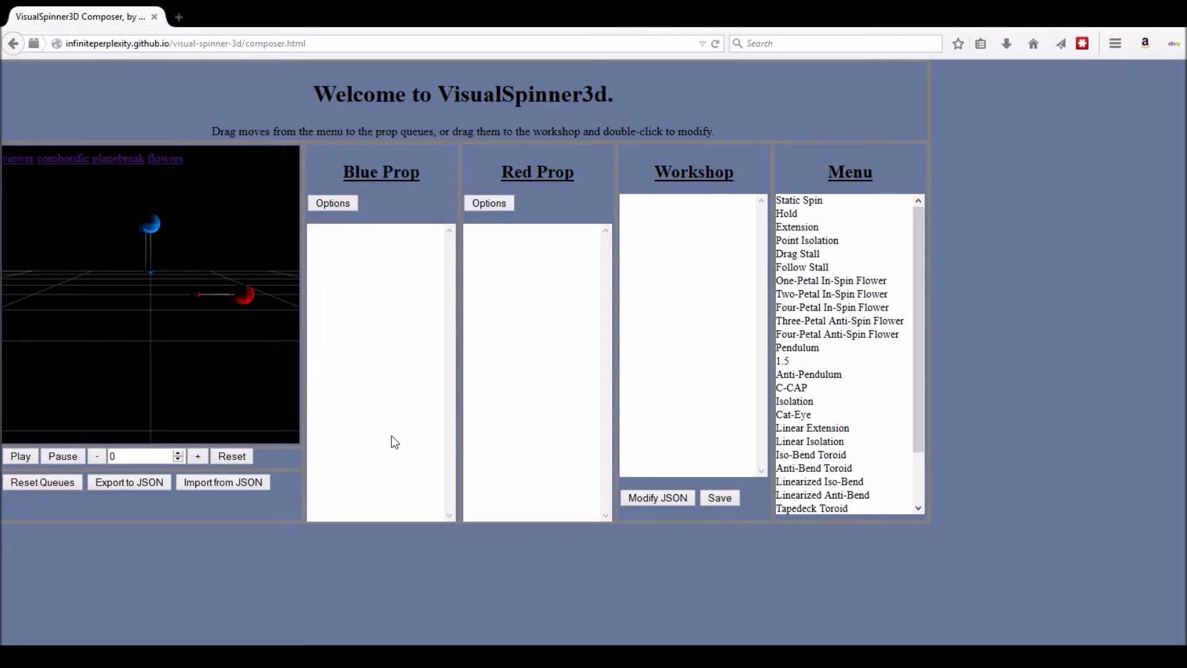
Set the red prop's starting position to hand Up at 0.5 with the prop Down.
click(489, 203)
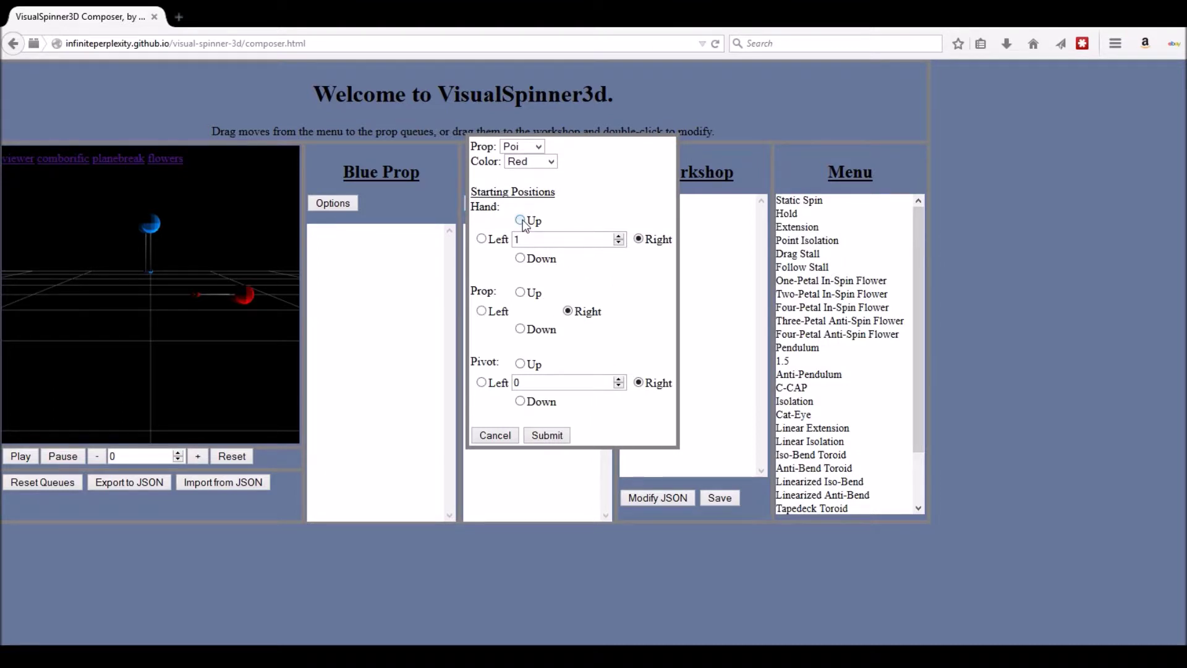
click(618, 244)
click(521, 330)
click(551, 435)
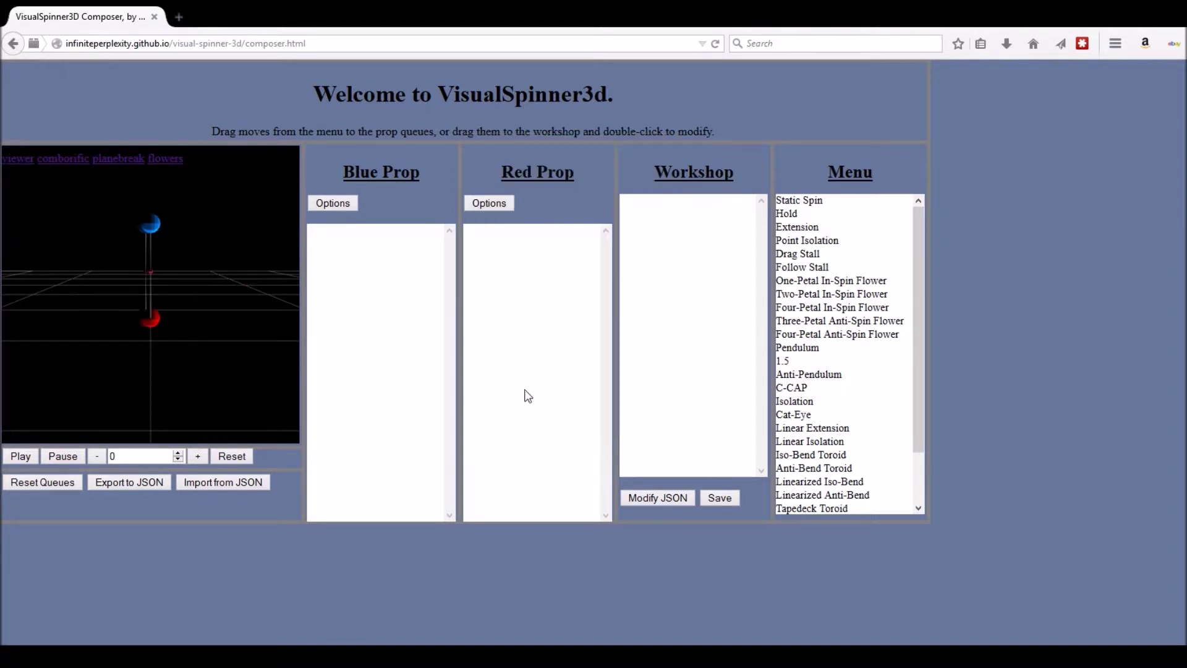
Move the red prop's starting pivot Up until the prop's head lines up with the blue prop's hand.
click(502, 206)
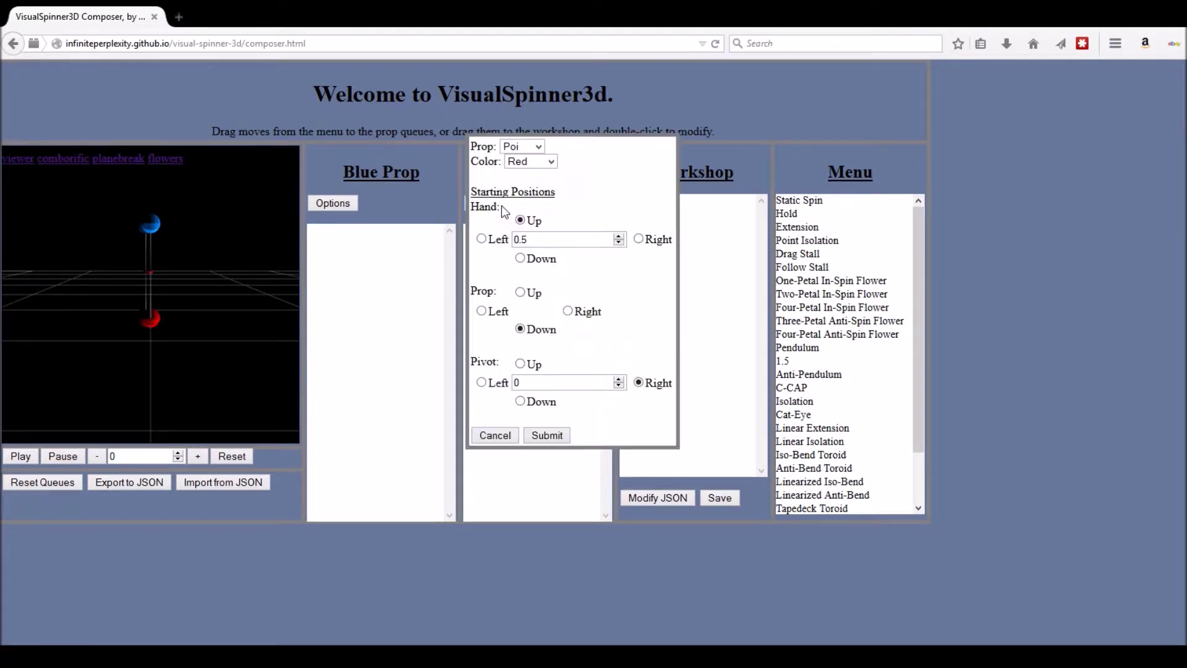
click(520, 365)
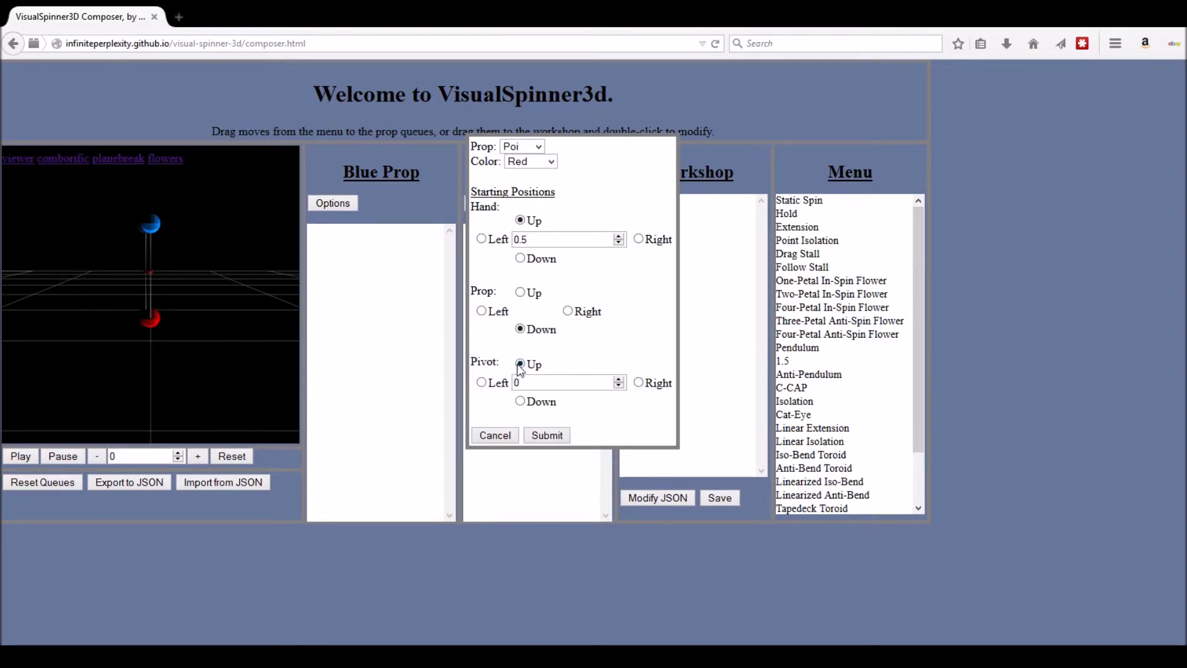
click(618, 379)
click(549, 436)
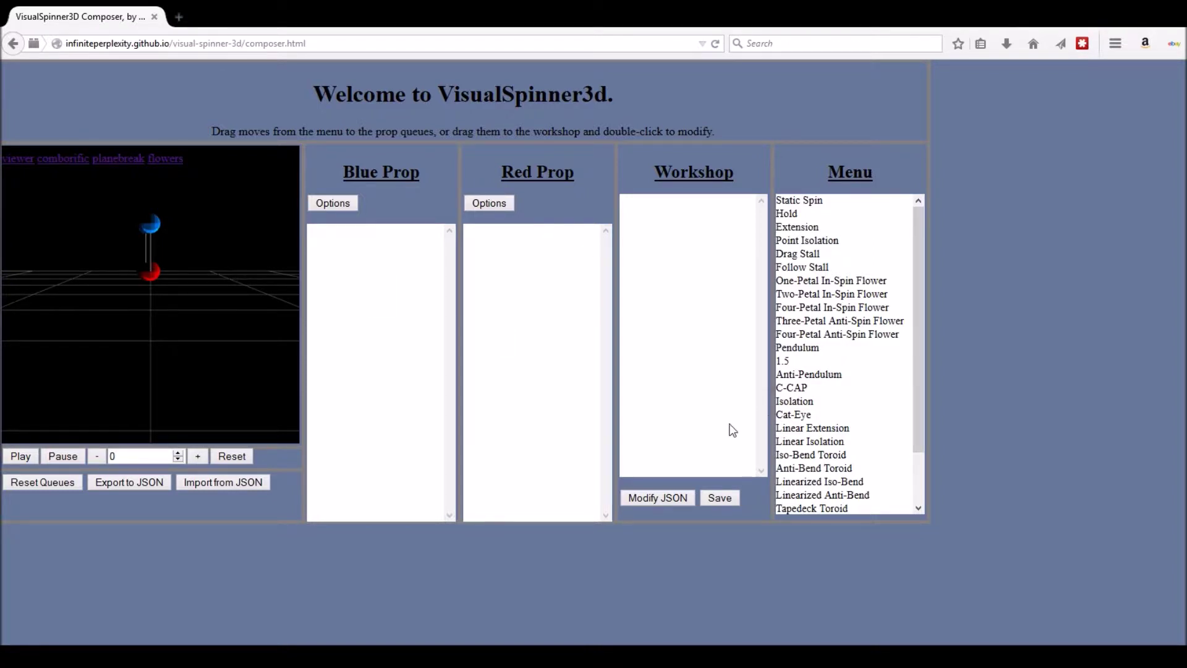
Queue Cat-Eye for the blue prop and place an Anti-Pendulum move in the workshop.
drag(804, 415, 347, 243)
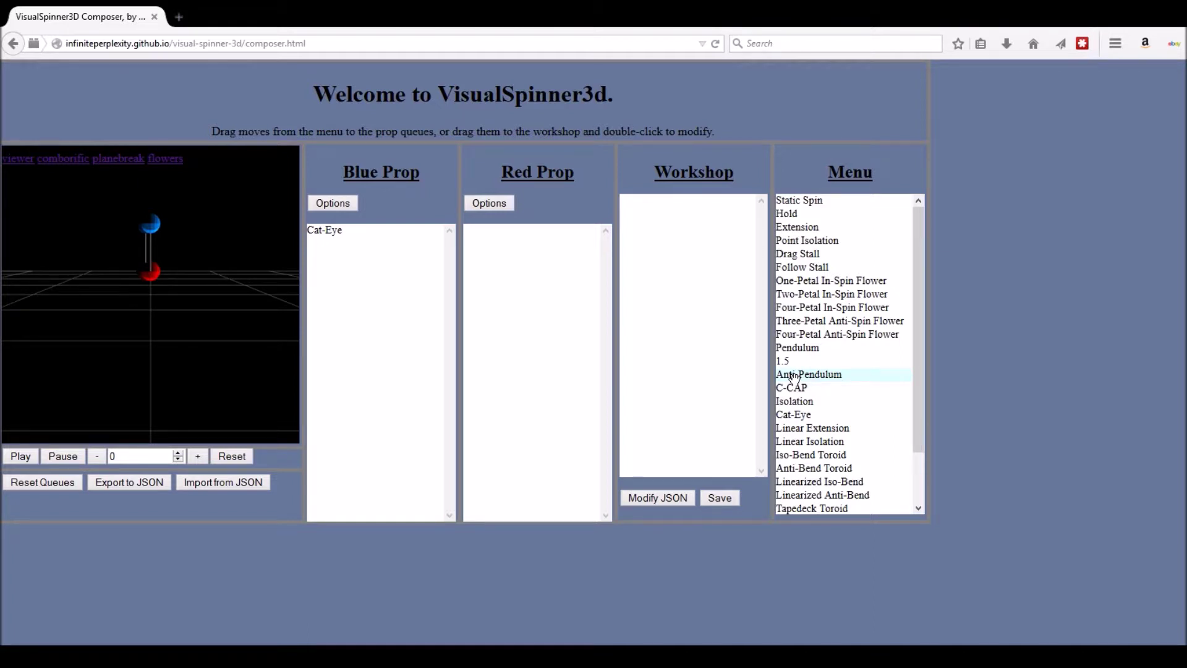
drag(794, 378, 644, 262)
drag(655, 227, 655, 226)
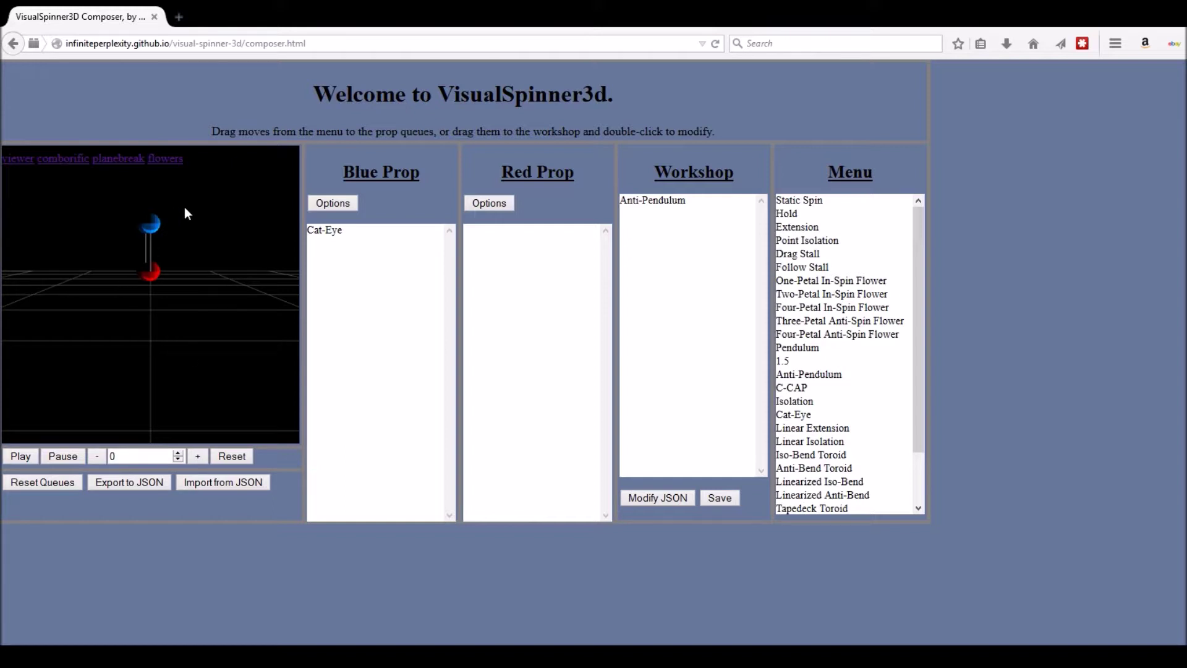
Set the direction of the workshop's Anti-Pendulum move to Counter.
click(660, 201)
double_click(661, 201)
click(518, 233)
click(512, 260)
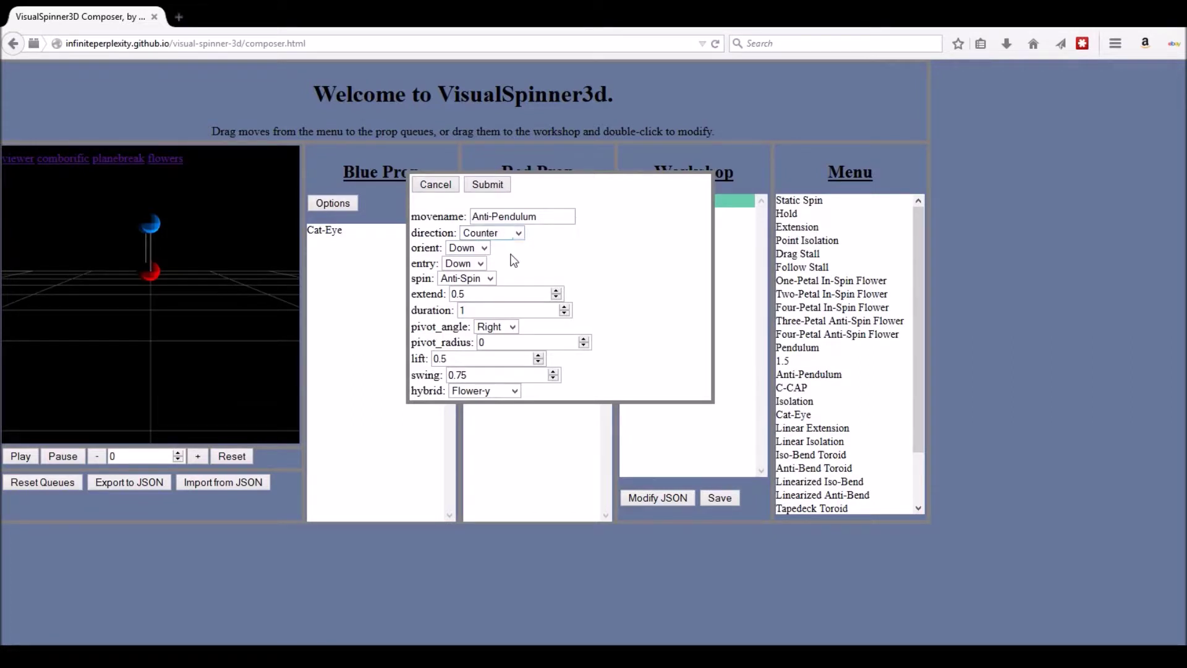
click(488, 184)
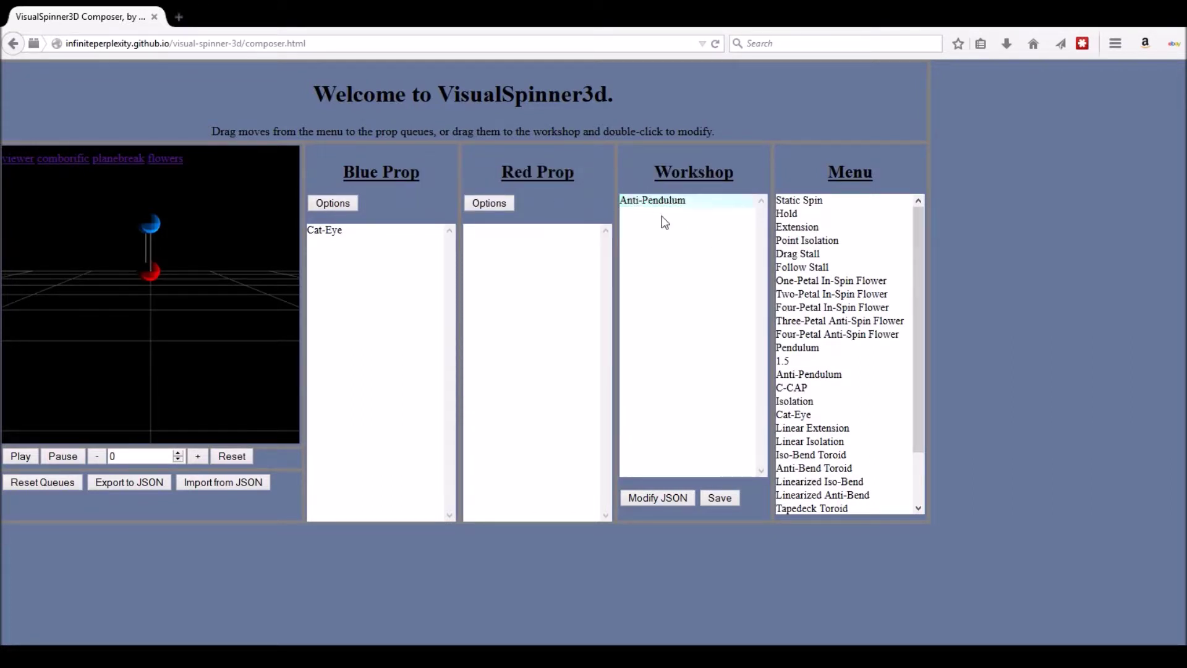
Queue the modified Anti-Pendulum for the red prop and play the combined sequence.
drag(667, 202, 518, 248)
click(21, 458)
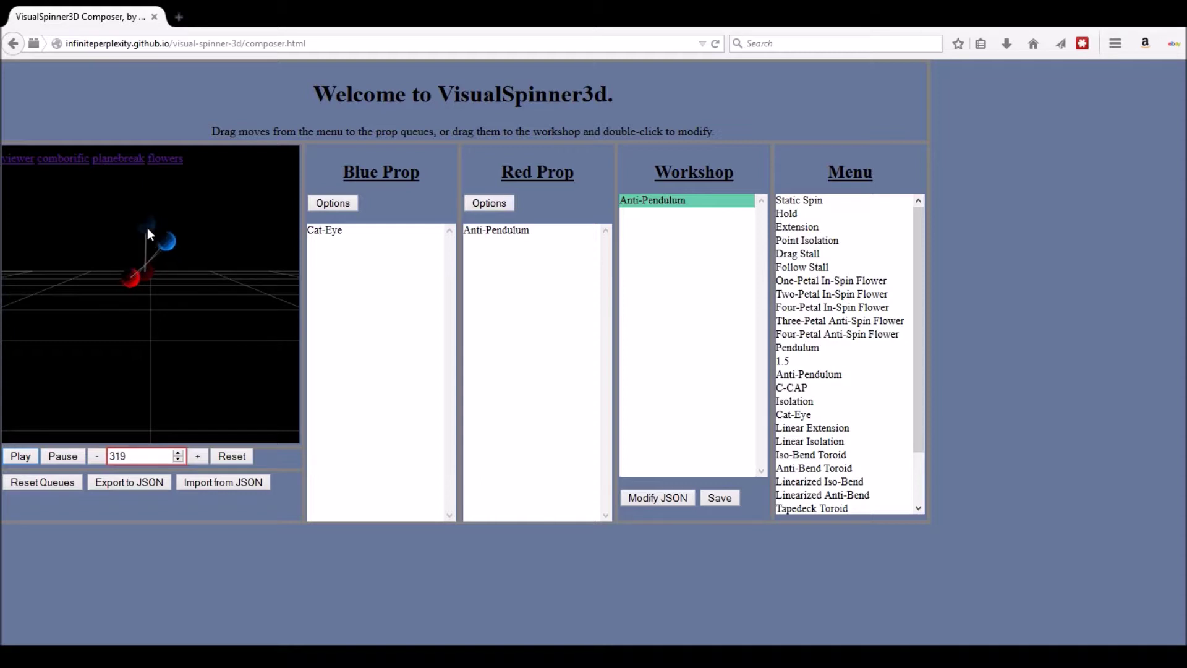
Pause the animation and step it backward and forward to examine how the Cat-Eye and Anti-Pendulum line up.
click(68, 460)
click(97, 457)
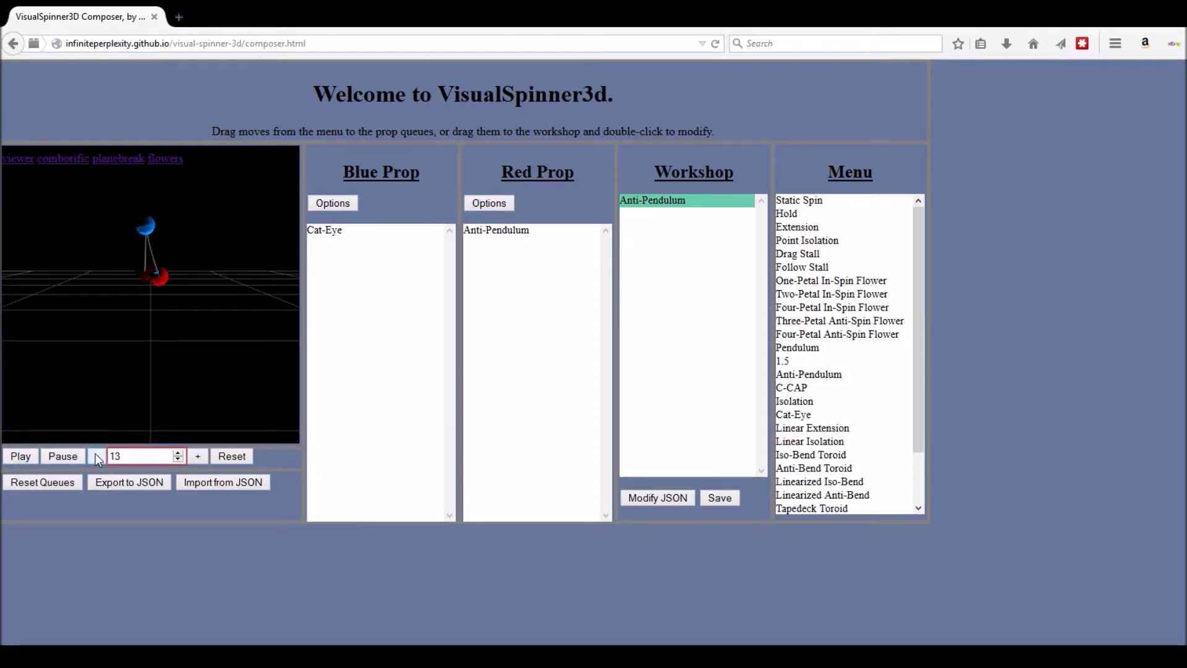
click(198, 456)
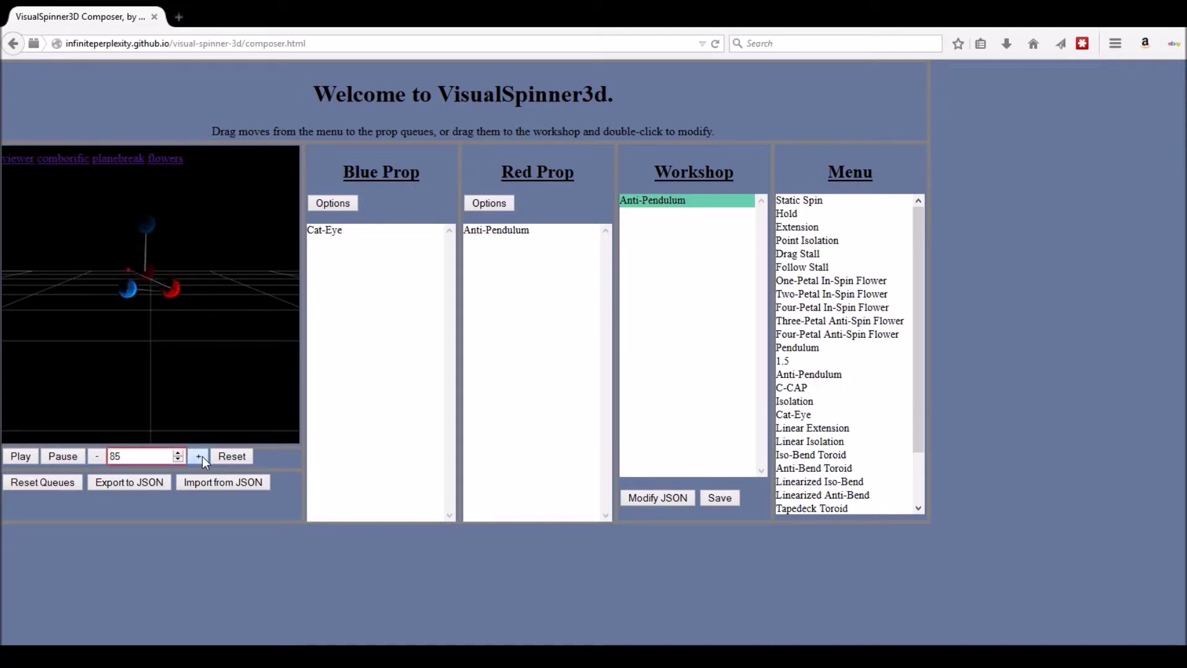
click(203, 457)
click(203, 456)
click(202, 456)
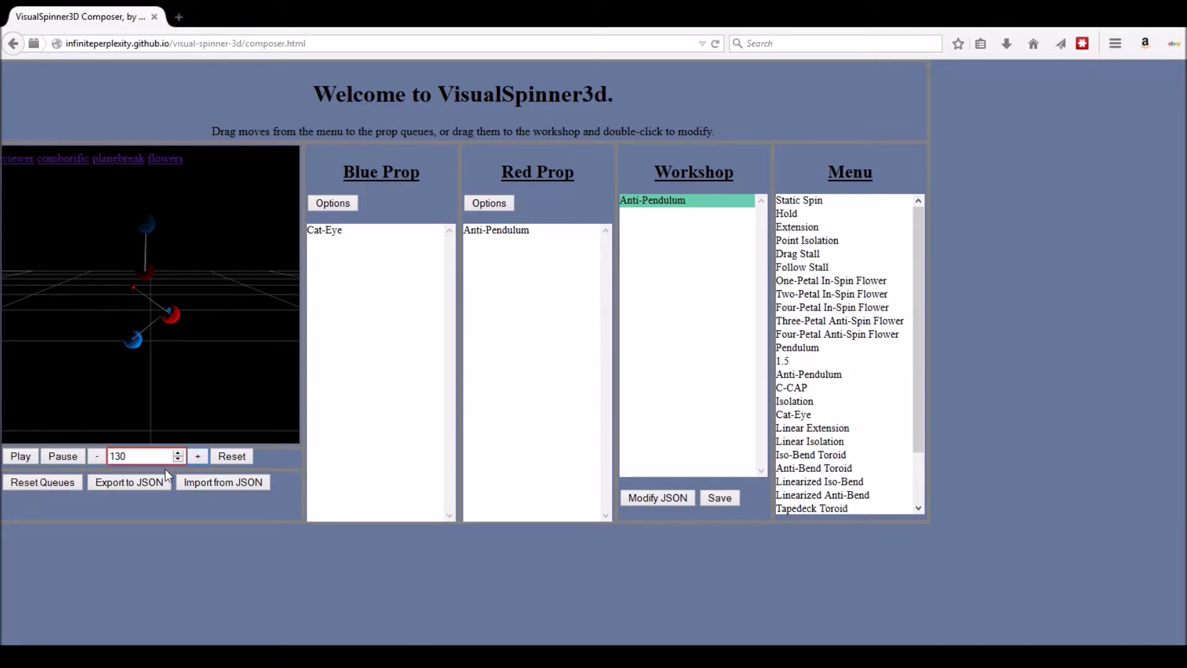
Export the sequence to JSON and copy the entire exported text.
click(122, 486)
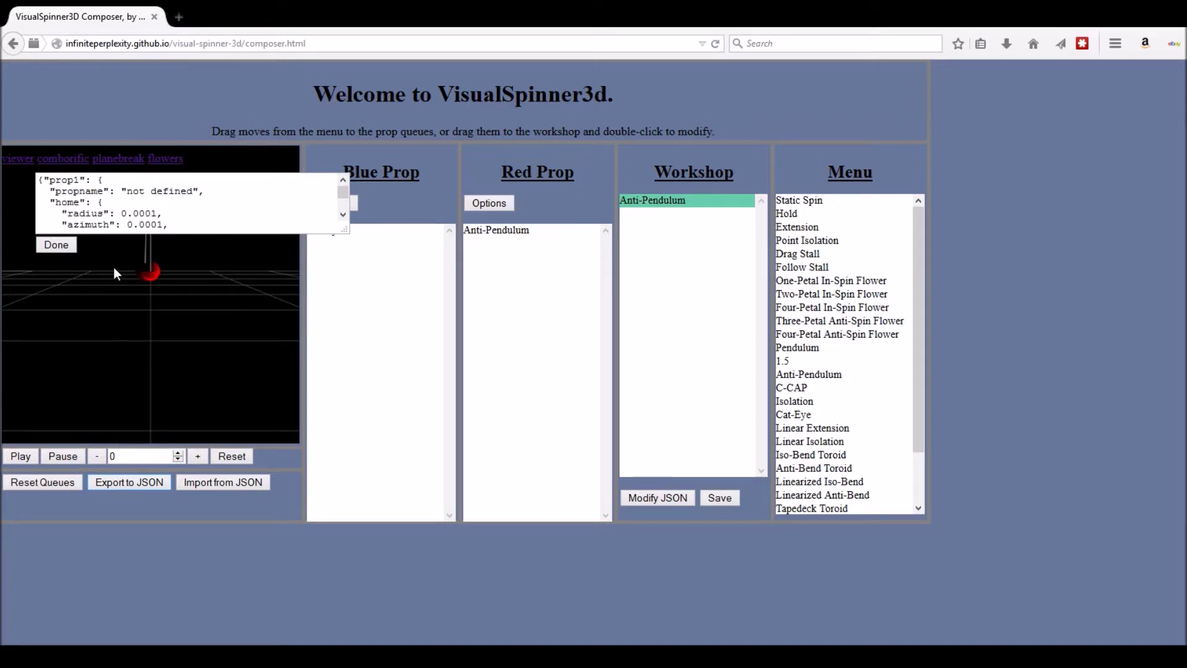
click(39, 177)
drag(39, 177, 180, 476)
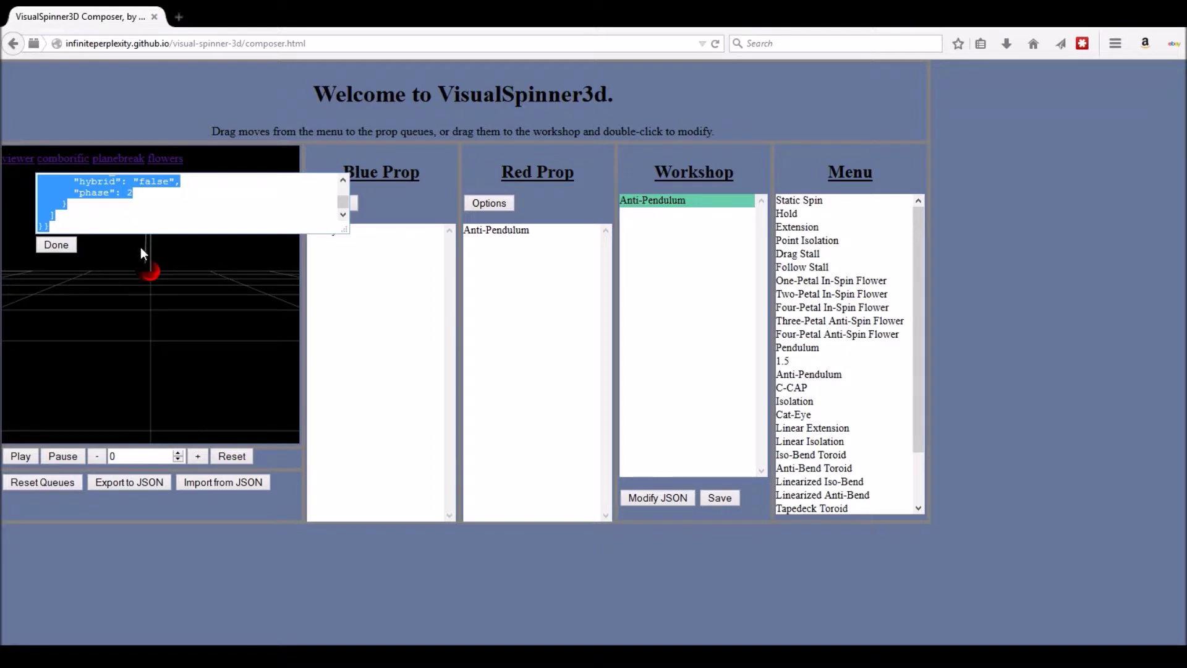
click(71, 246)
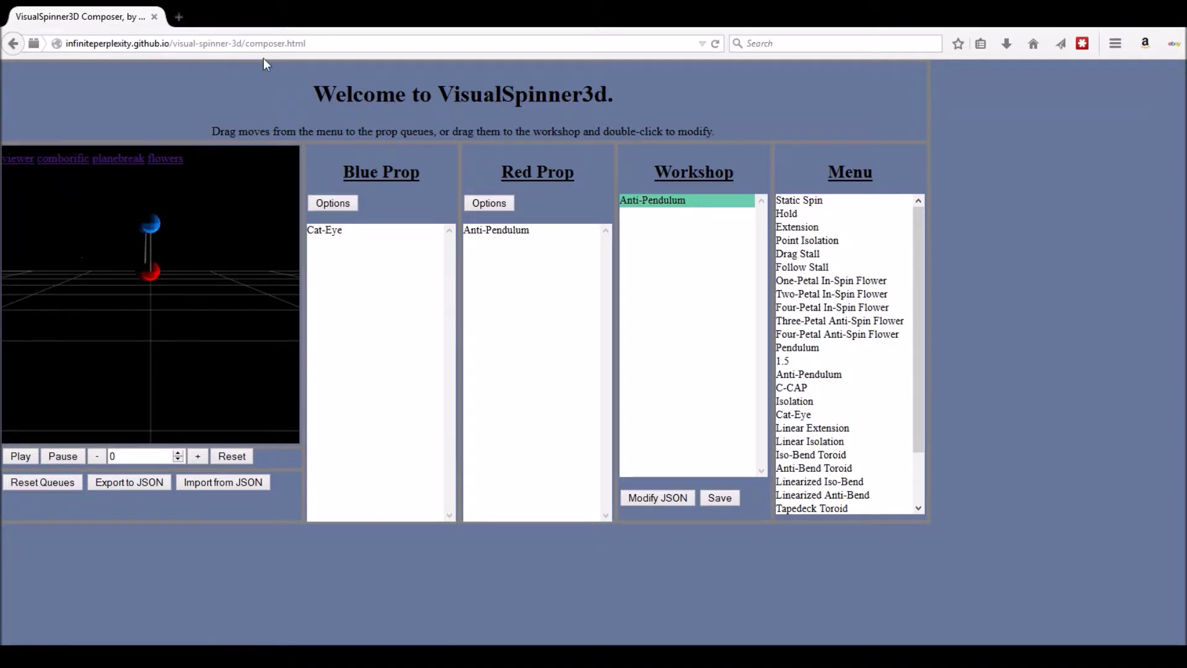
Reload the composer page and import the copied JSON to restore the saved sequence.
click(322, 44)
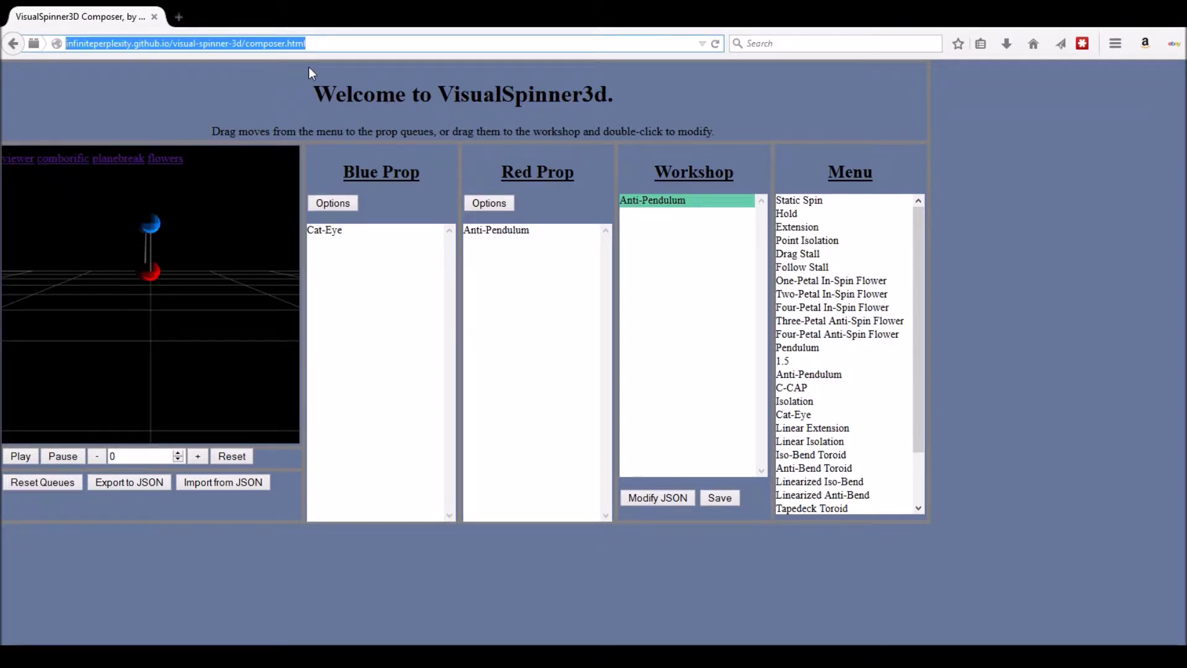
key(Return)
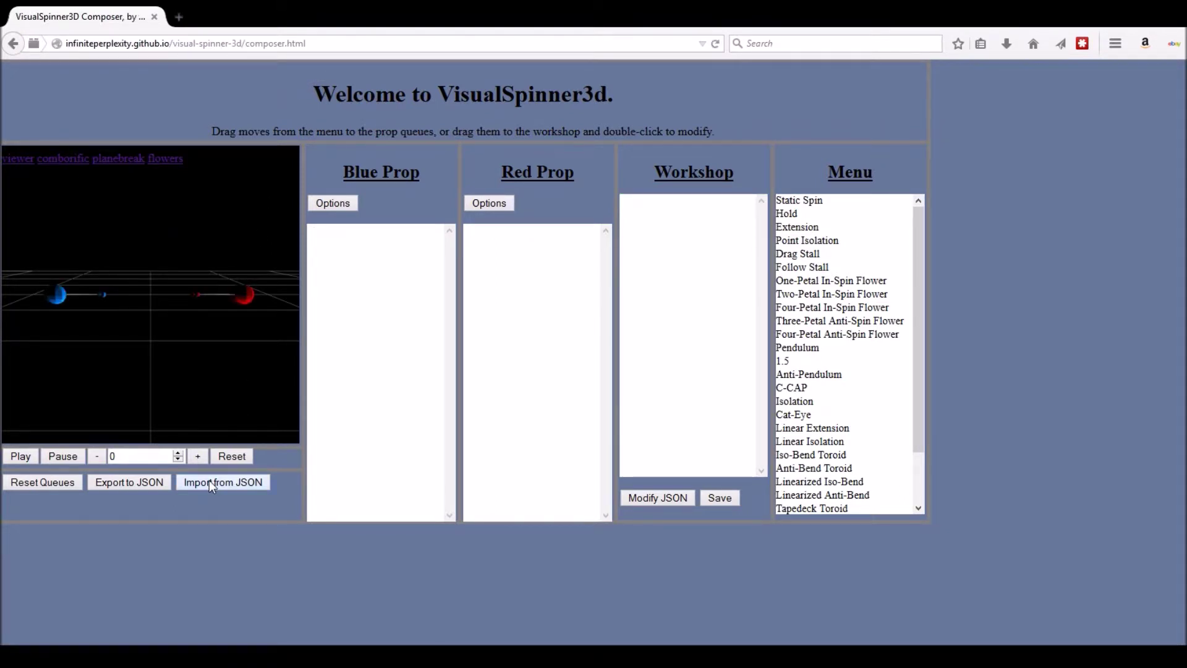
click(239, 483)
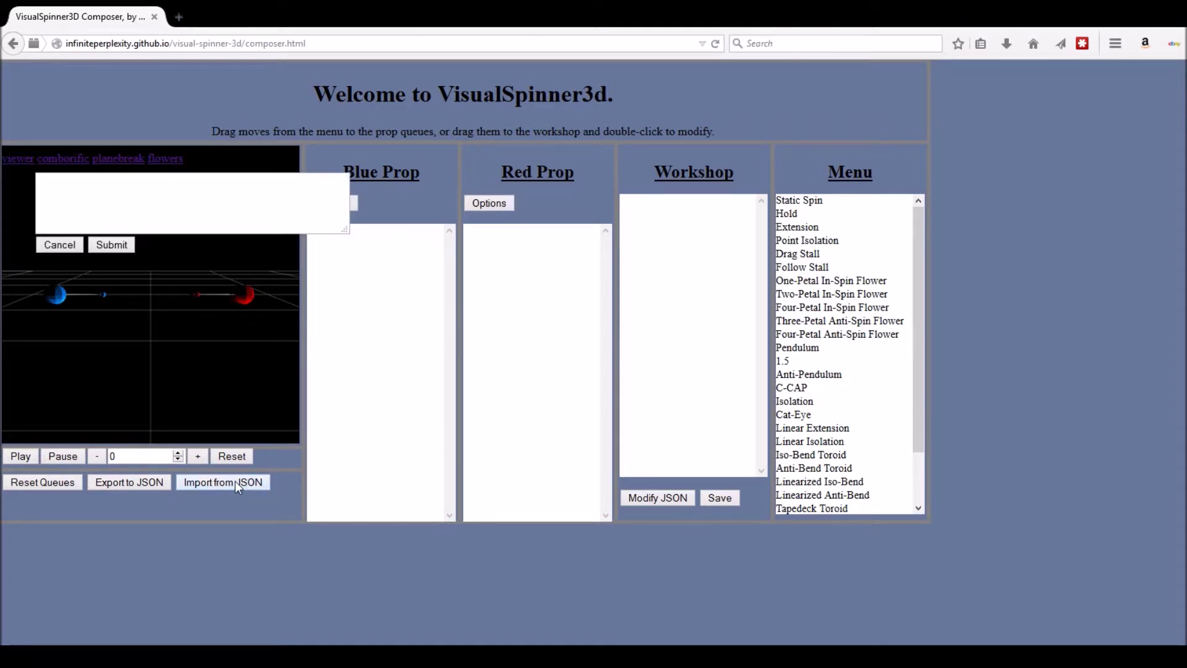
key(ctrl+v)
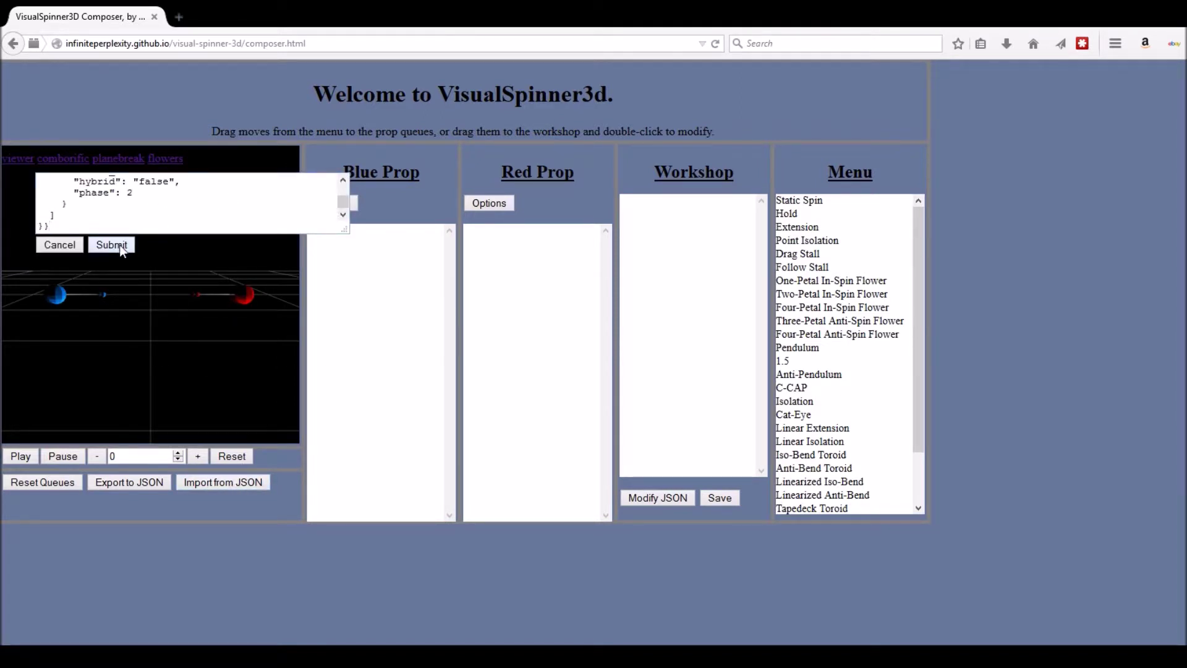
click(120, 245)
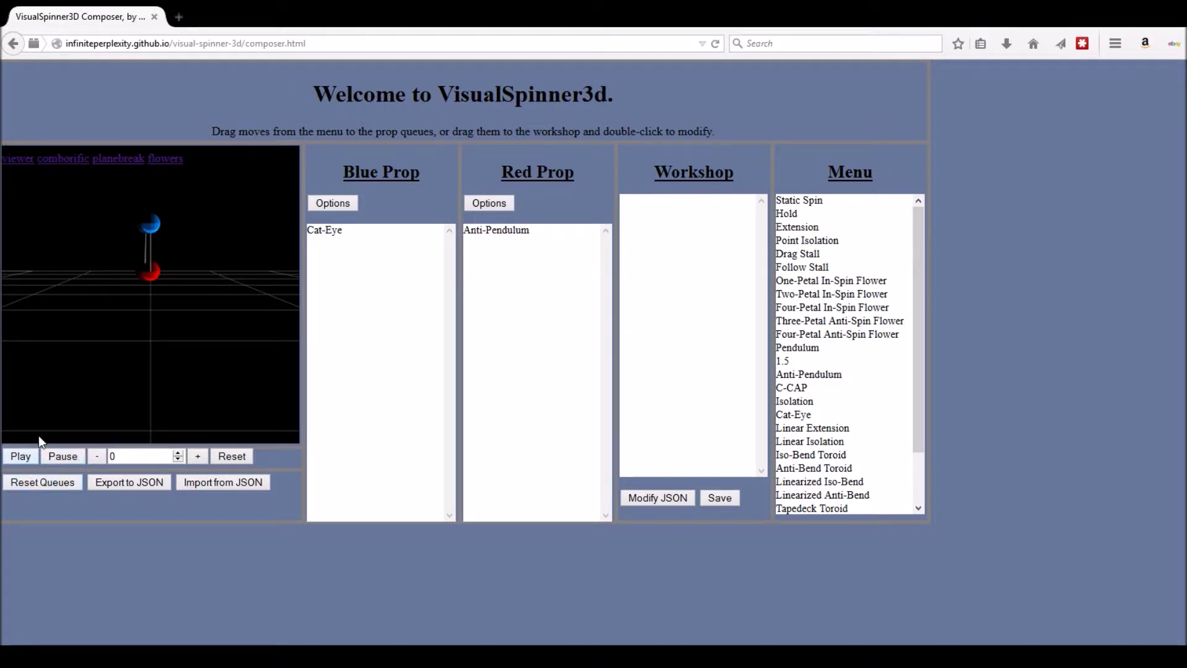
Play the imported sequence and clear both prop queues.
click(27, 457)
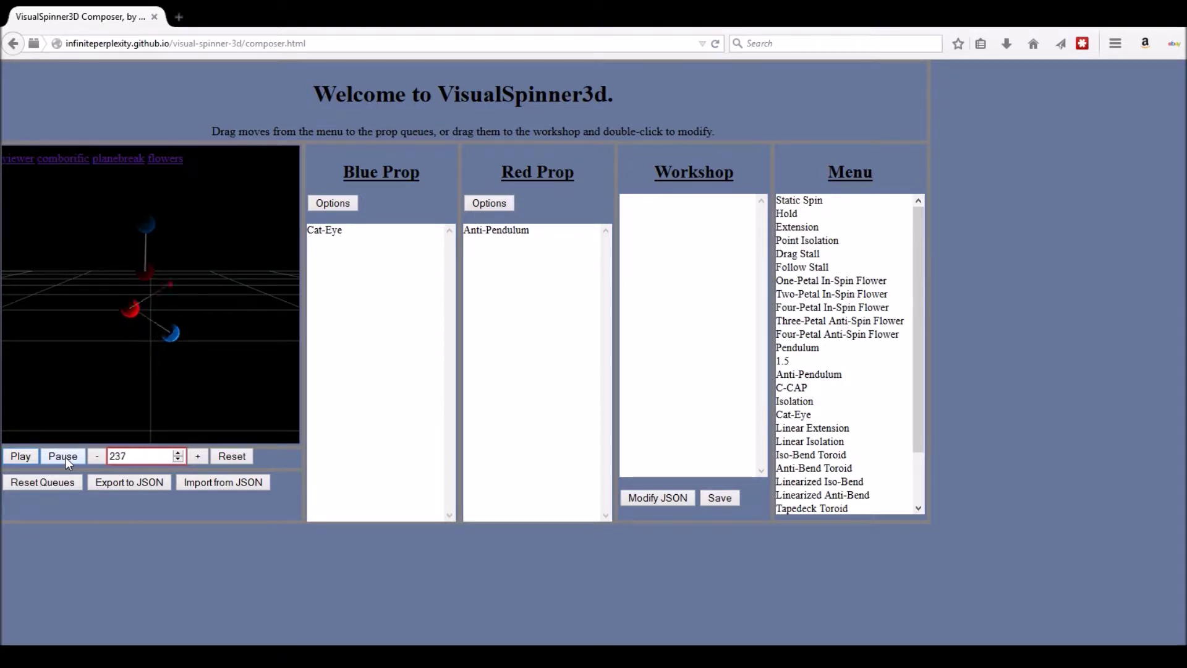
click(65, 483)
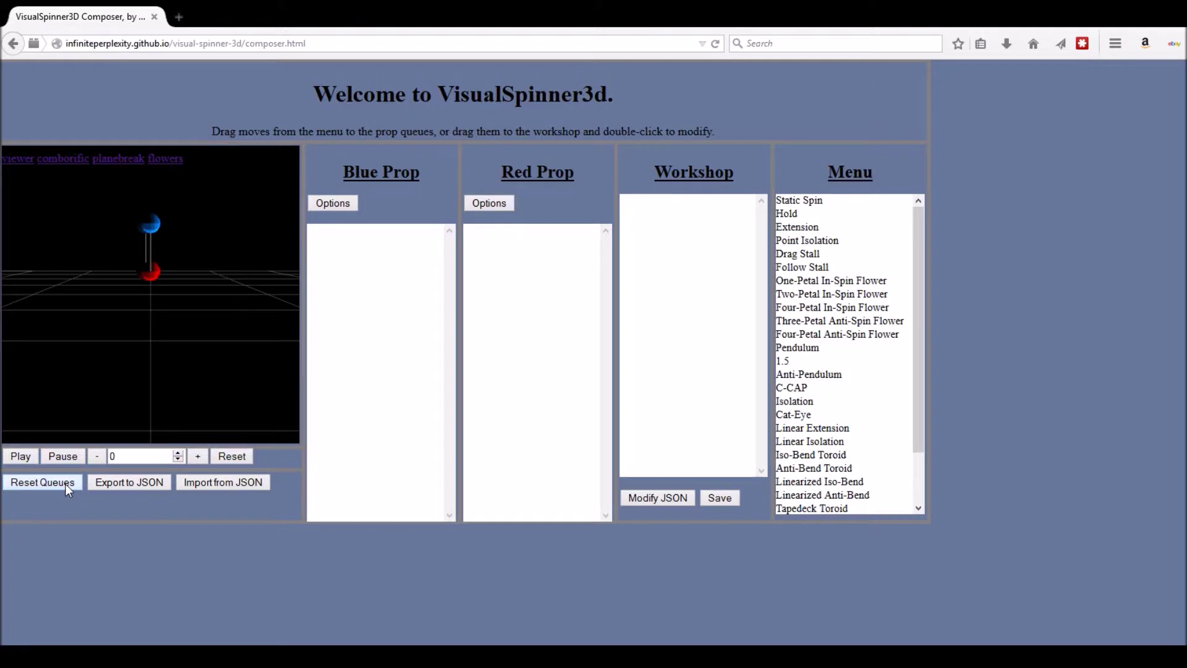
Open the blue prop's options, and reload the composer page to restore the default starting positions.
click(335, 204)
click(296, 43)
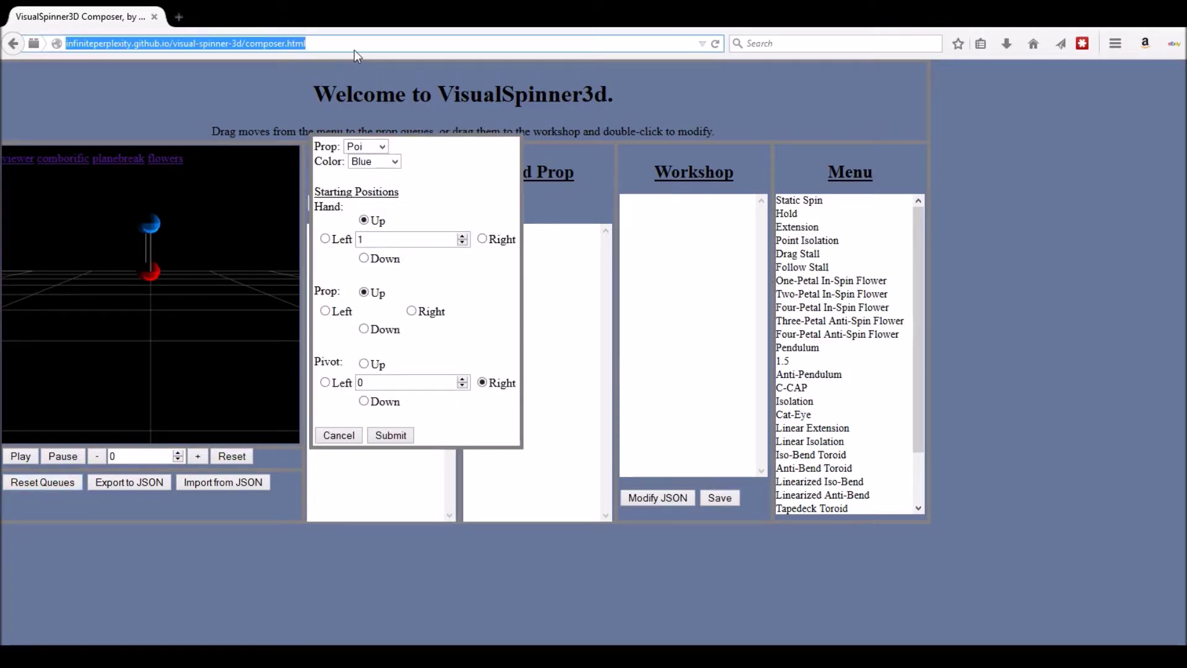
key(Return)
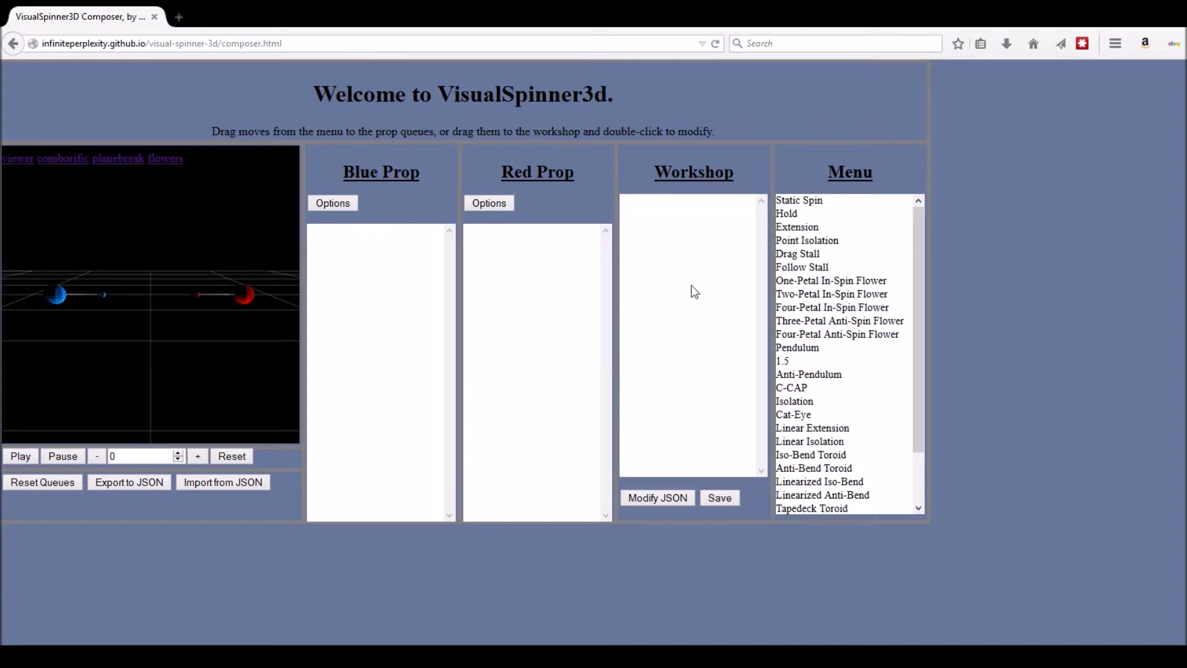
Add Iso-Bend Toroid to the blue prop queue and Anti-Bend Toroid to the red prop queue.
scroll(858, 468, down, 1)
scroll(858, 469, down, 1)
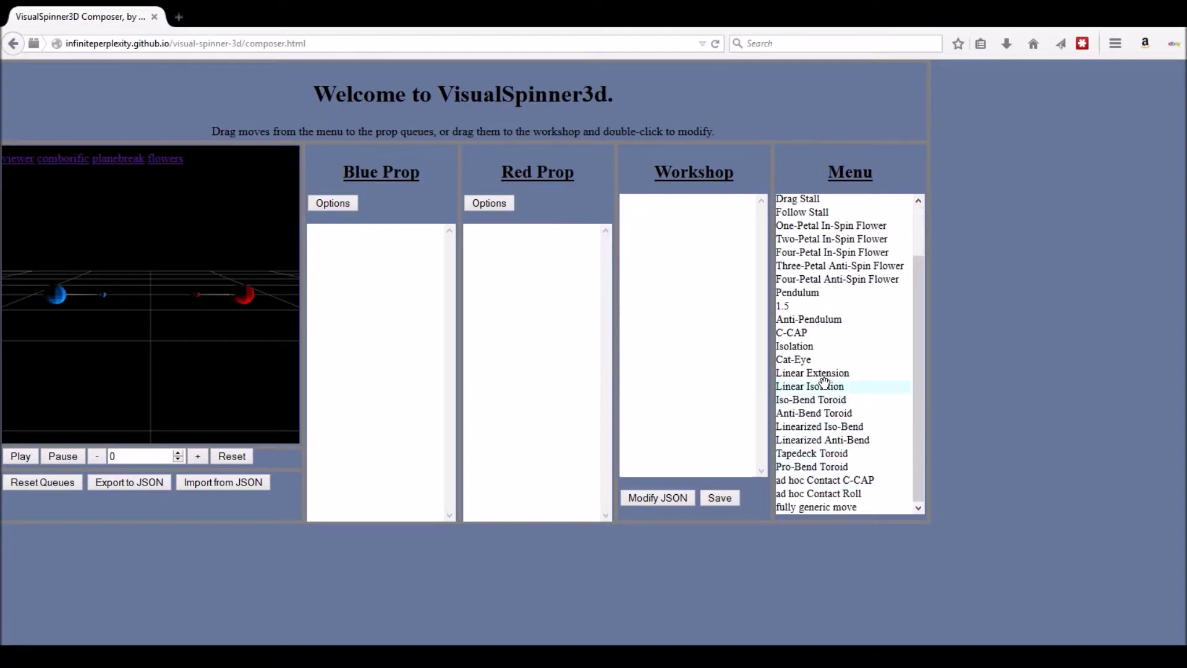
drag(763, 383, 365, 240)
drag(783, 410, 484, 235)
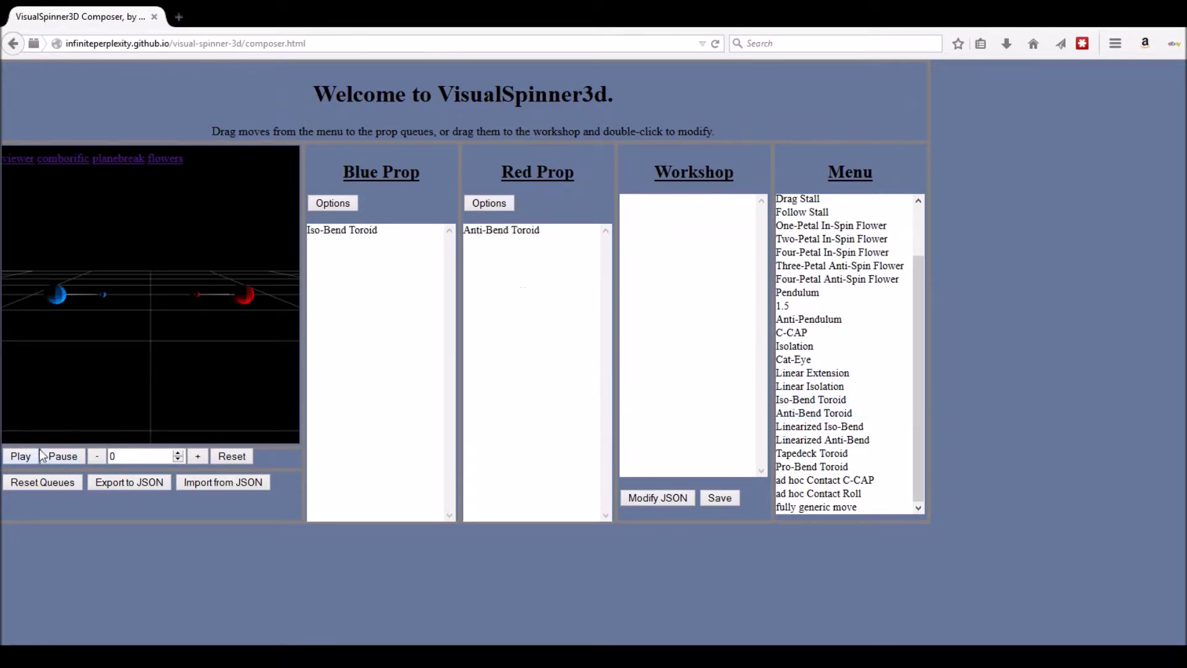
Play the Iso-Bend and Anti-Bend Toroid animation, pause it and reset it to the start.
click(20, 457)
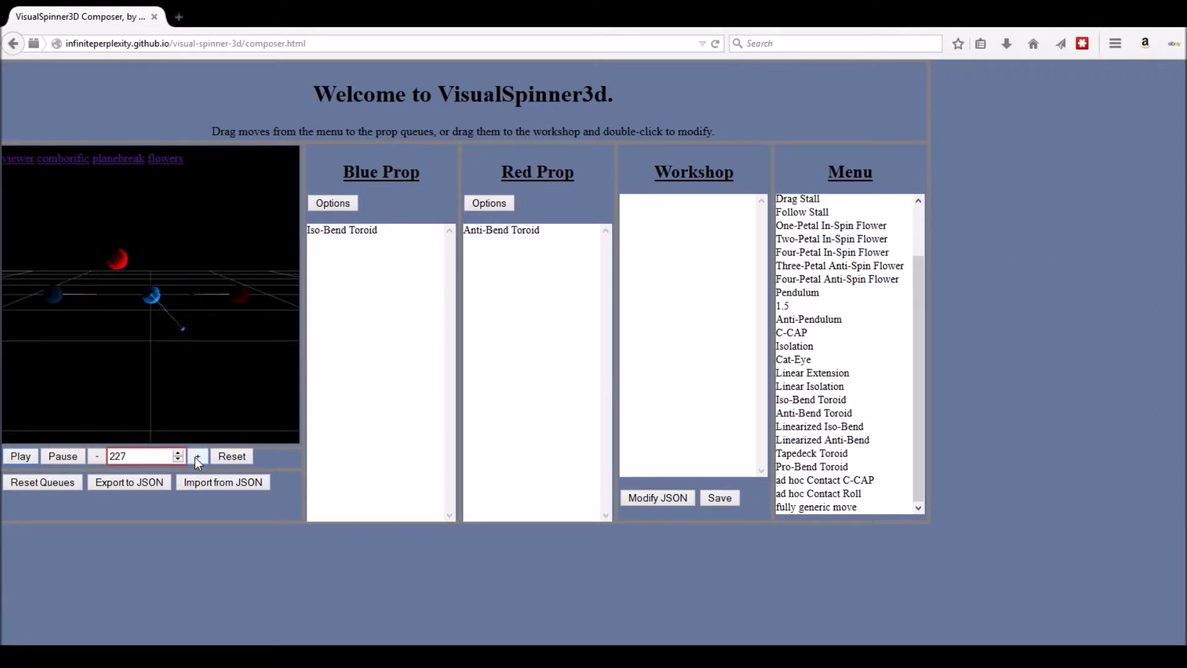
click(76, 460)
click(242, 459)
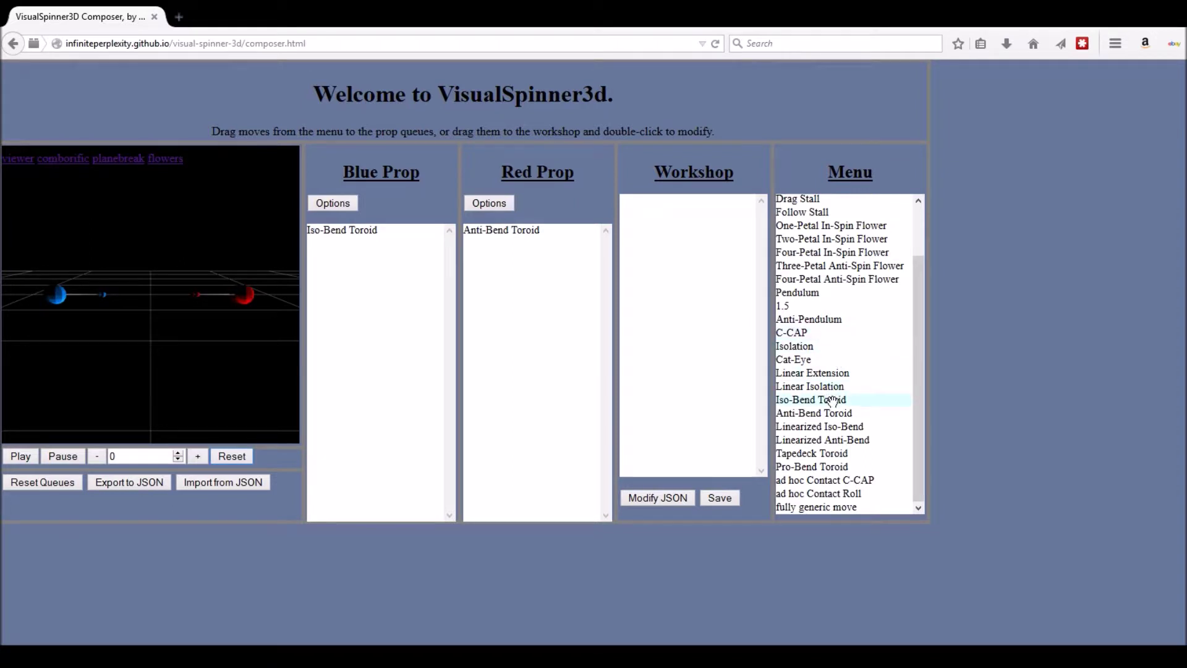
Replace the red queue's Anti-Bend Toroid with Linearized Iso-Bend, leaving only Iso-Bend Toroid in the blue queue.
drag(841, 428, 593, 336)
drag(386, 269, 372, 254)
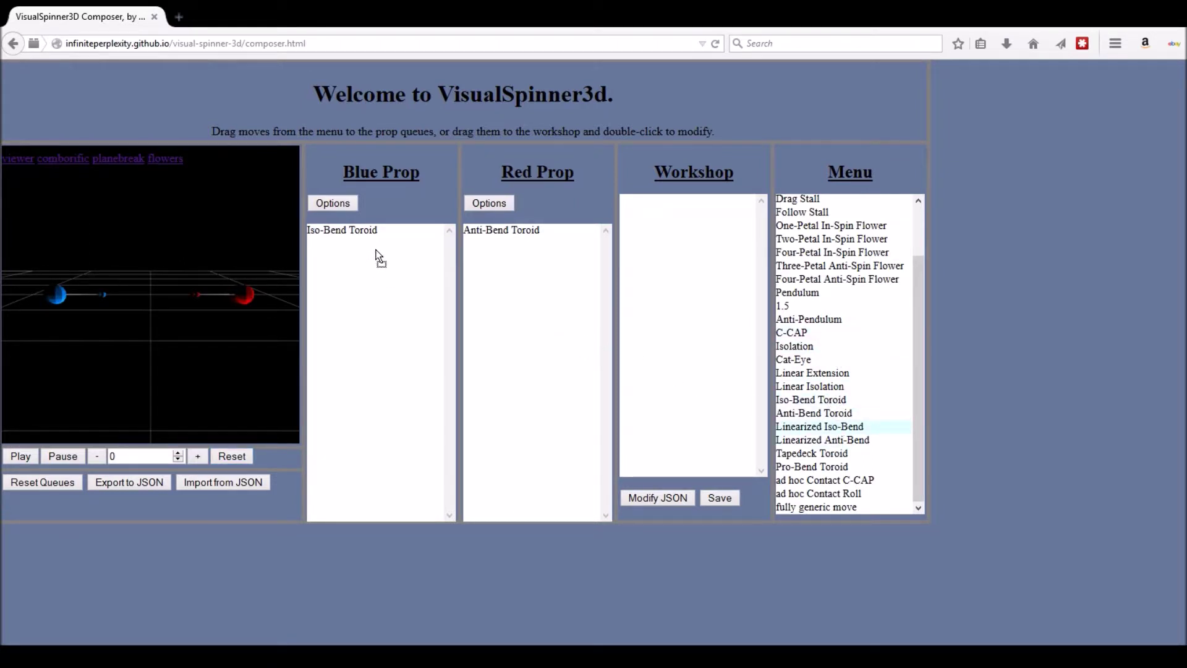
drag(376, 256, 381, 245)
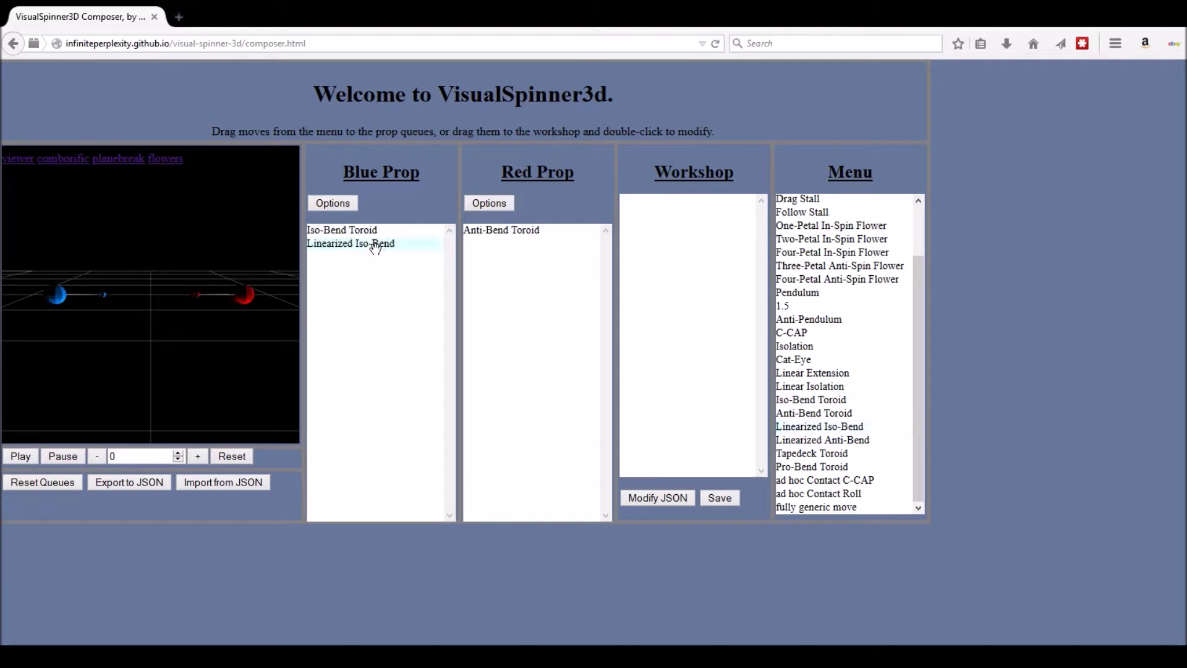
double_click(502, 235)
double_click(401, 247)
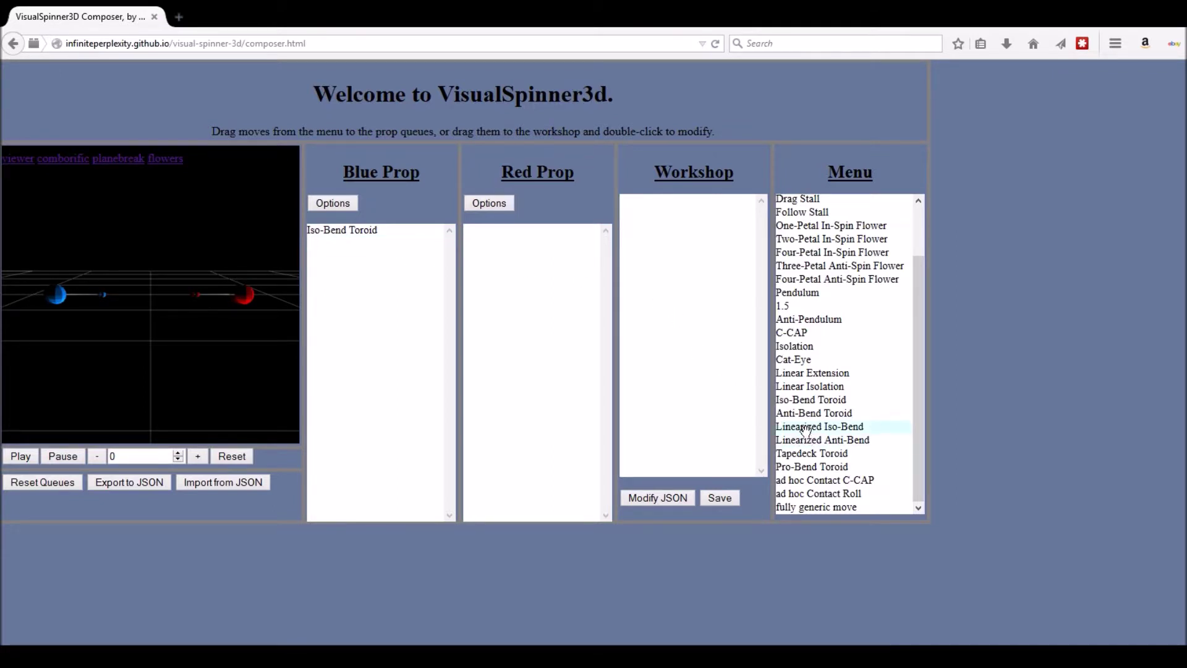
drag(502, 242, 519, 247)
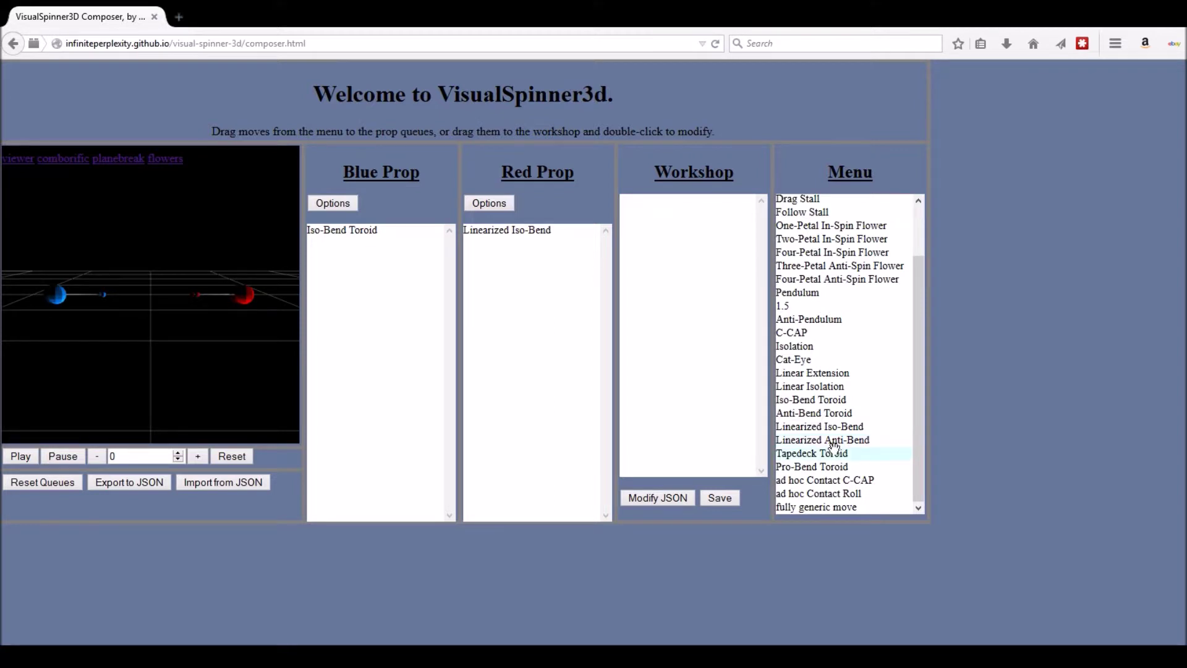
Append Anti-Bend Toroid to the blue queue and Linearized Anti-Bend to the red queue, accepting the non-smooth attachment.
drag(820, 413, 357, 266)
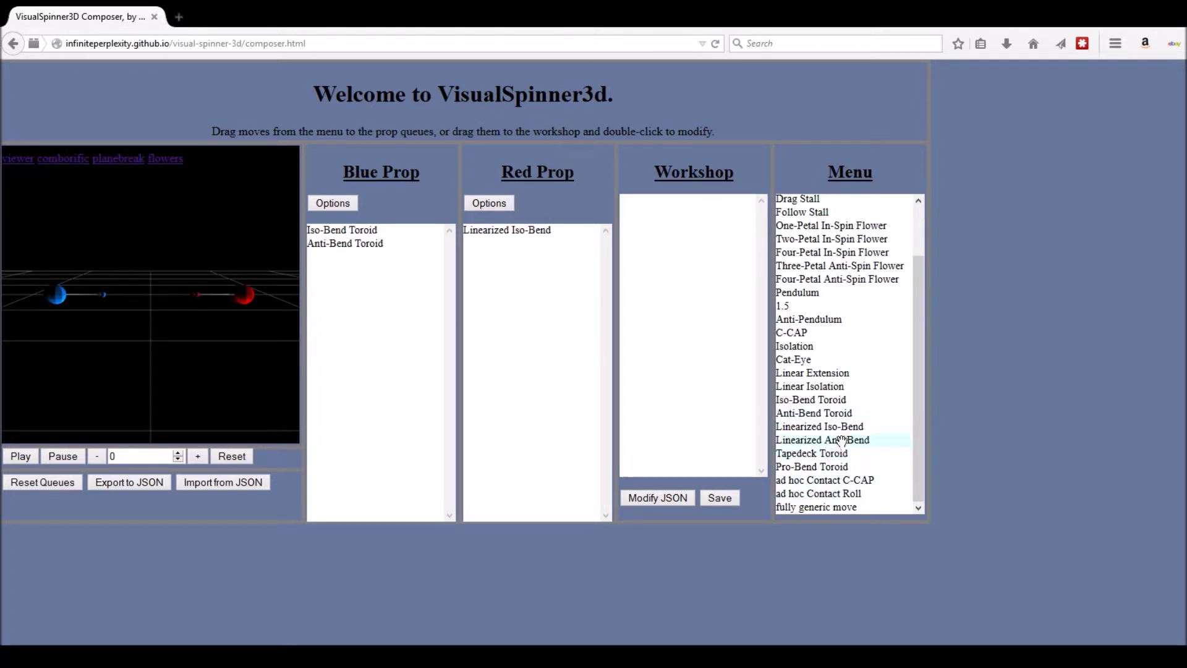
drag(852, 440, 555, 282)
drag(548, 254, 548, 254)
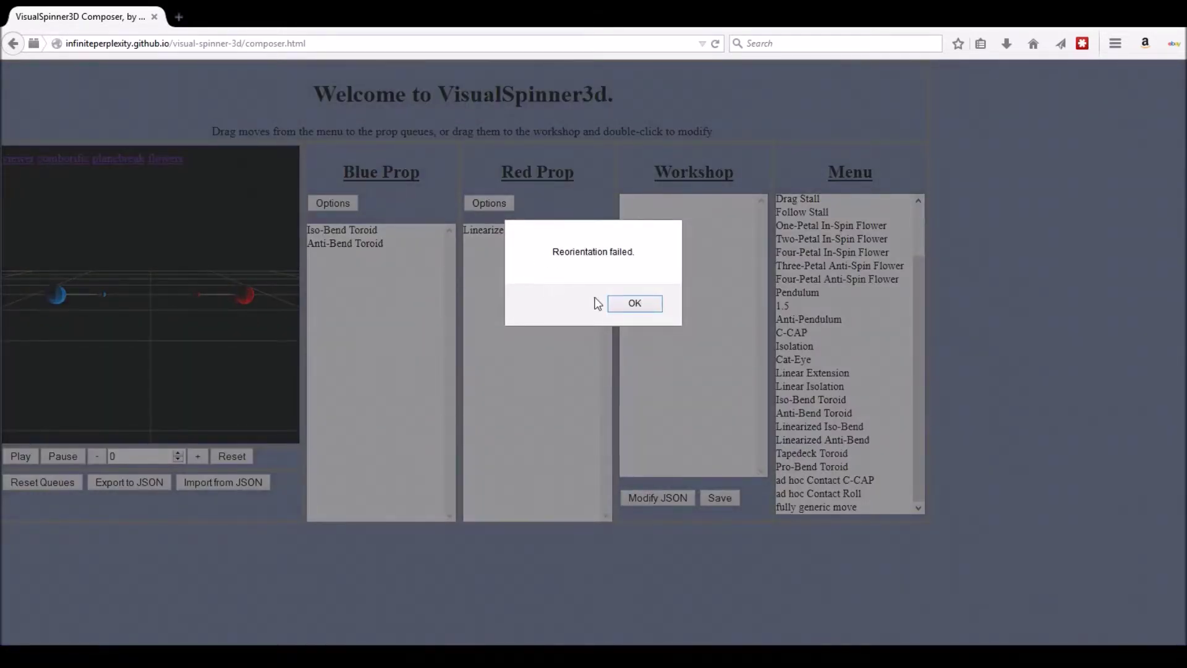
click(615, 307)
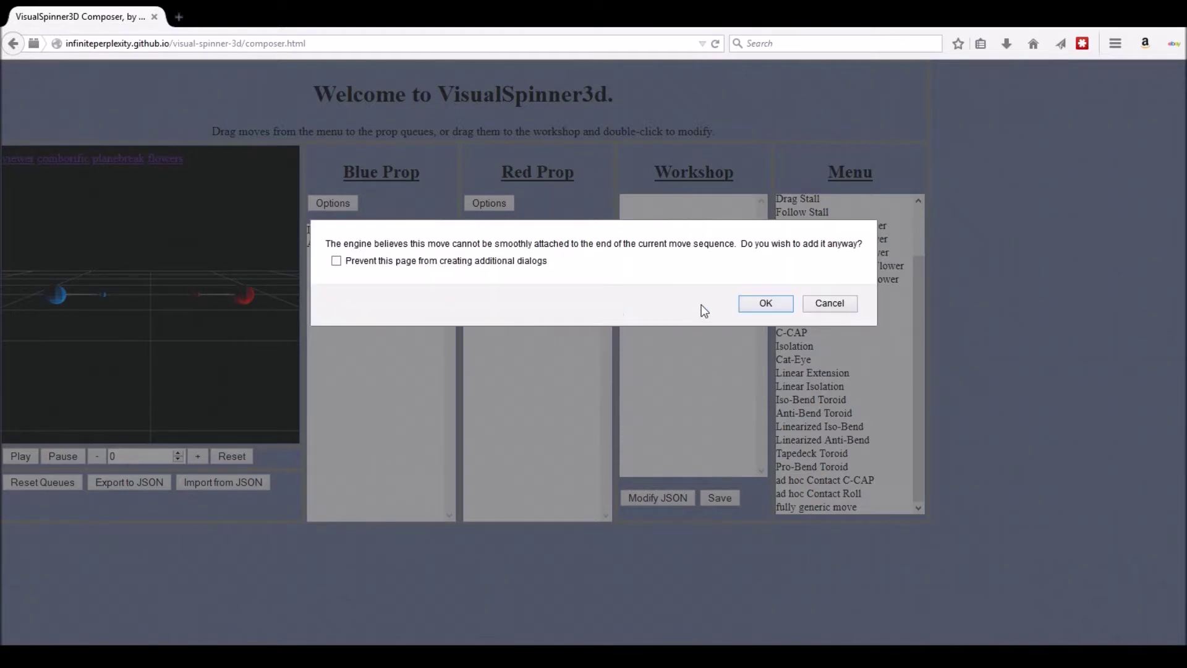
click(745, 307)
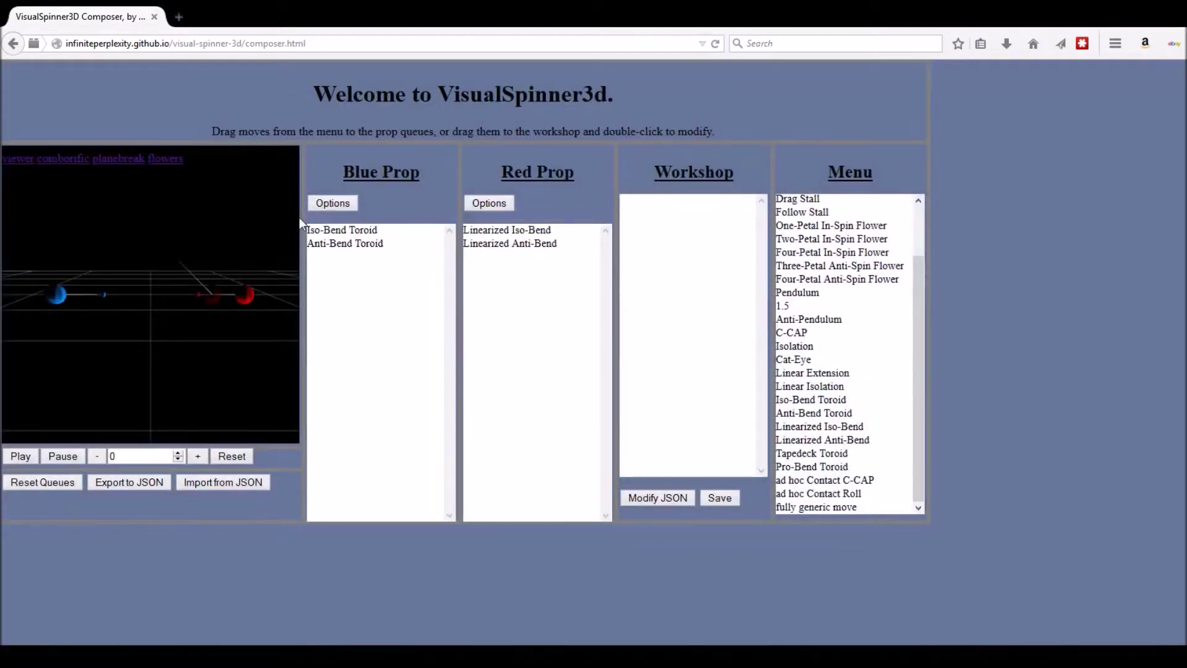
Play the pure and linearized toroid sequence, and clear both prop queues.
click(20, 456)
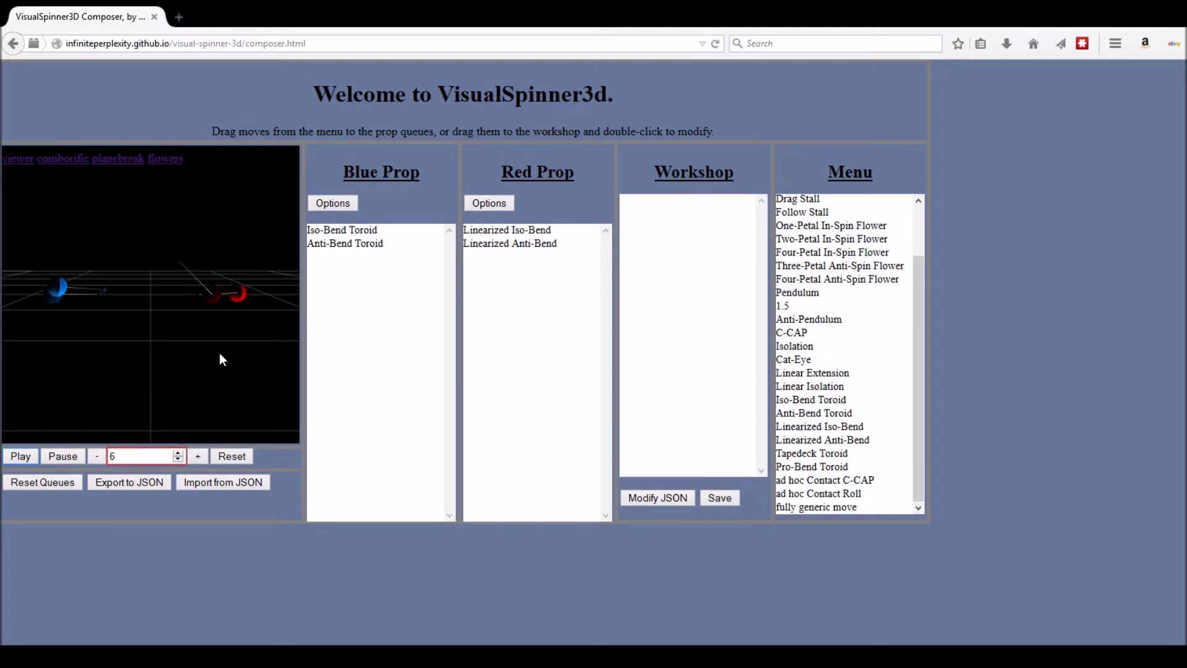
click(65, 480)
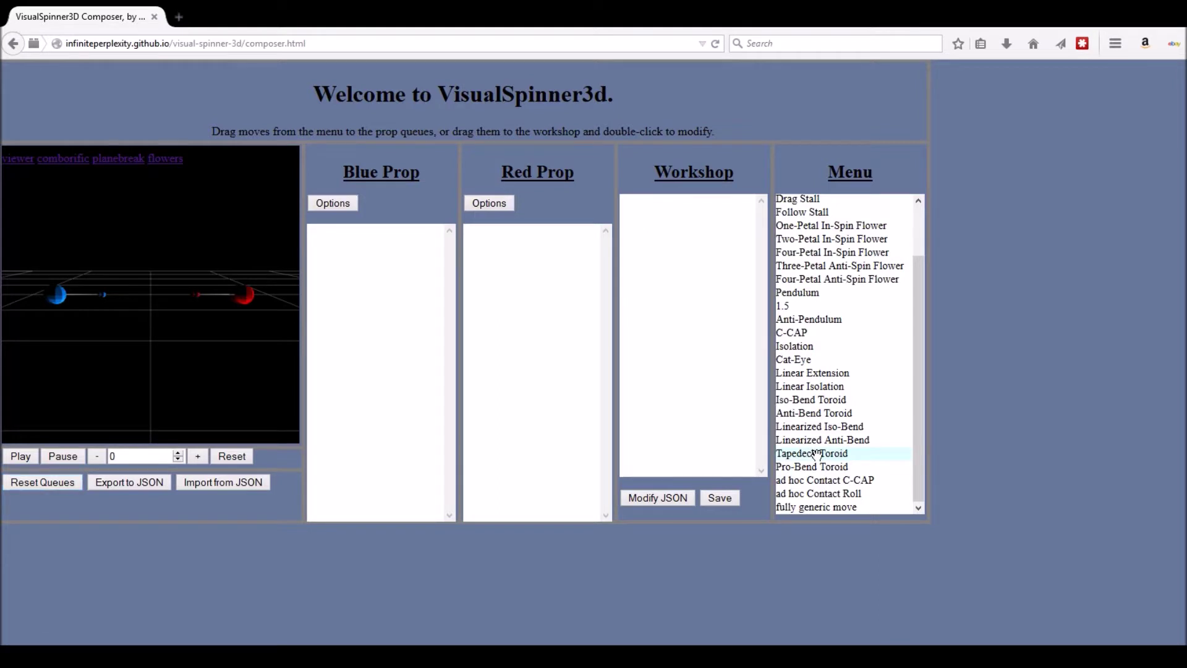
Add Pro-Bend Toroid to the blue queue and try to add Tapedeck Toroid to the red queue.
drag(812, 467, 609, 385)
drag(370, 262, 367, 258)
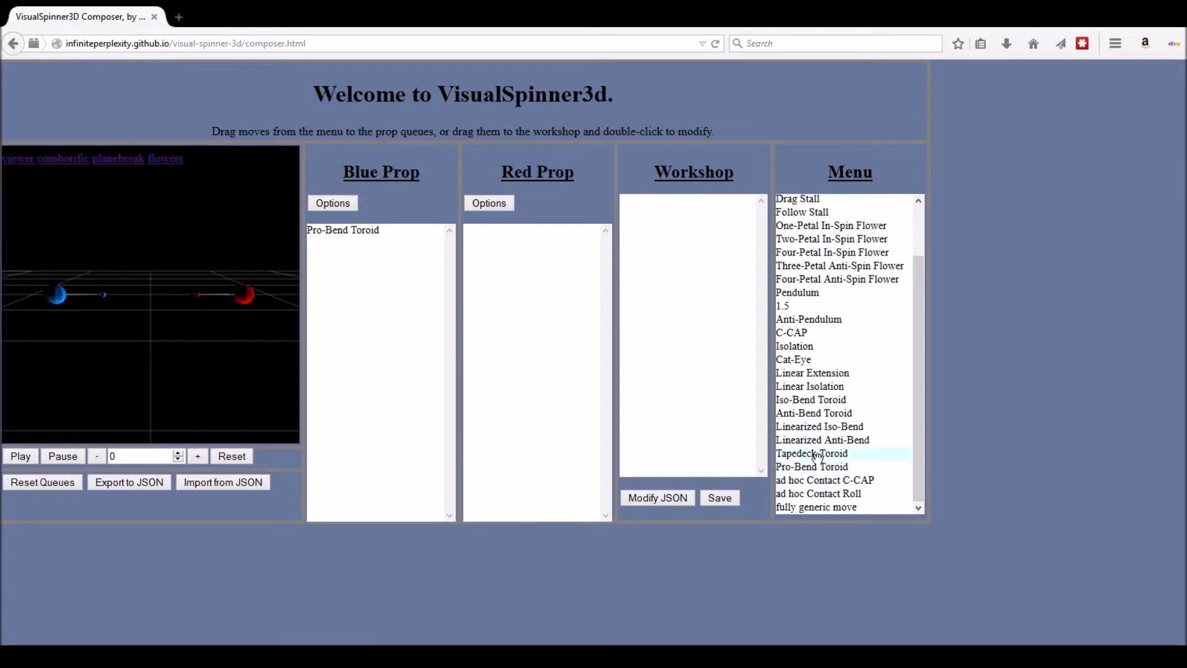
drag(818, 454, 531, 266)
Set the red prop's starting hand and prop positions both to Left.
click(509, 206)
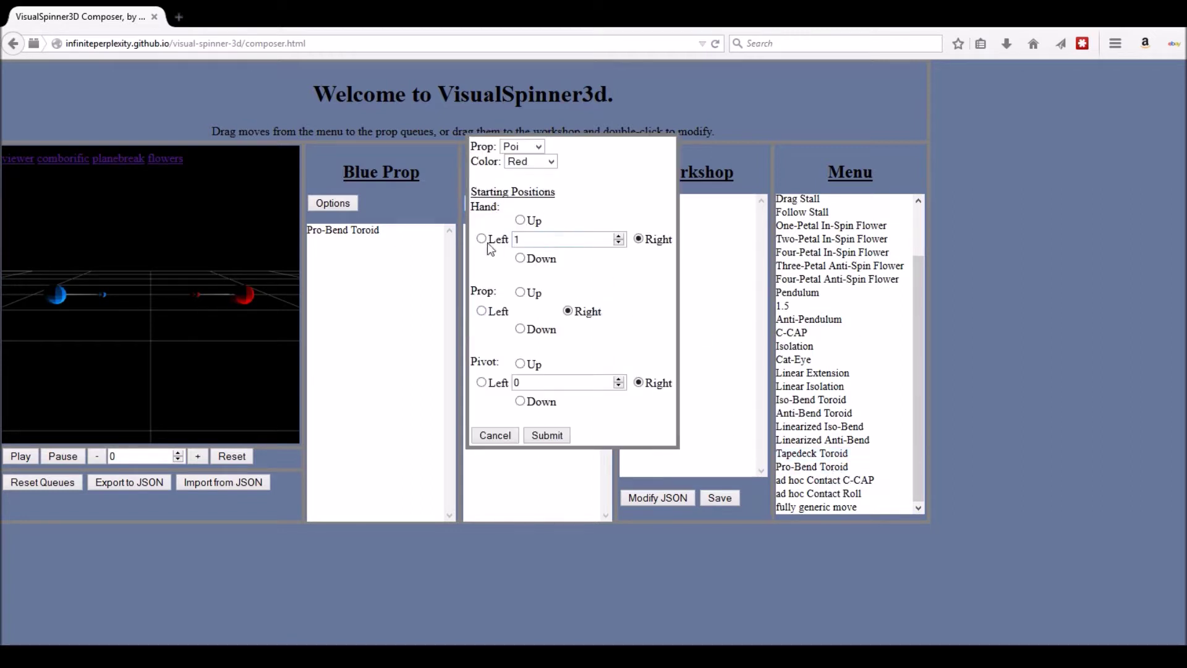
click(548, 435)
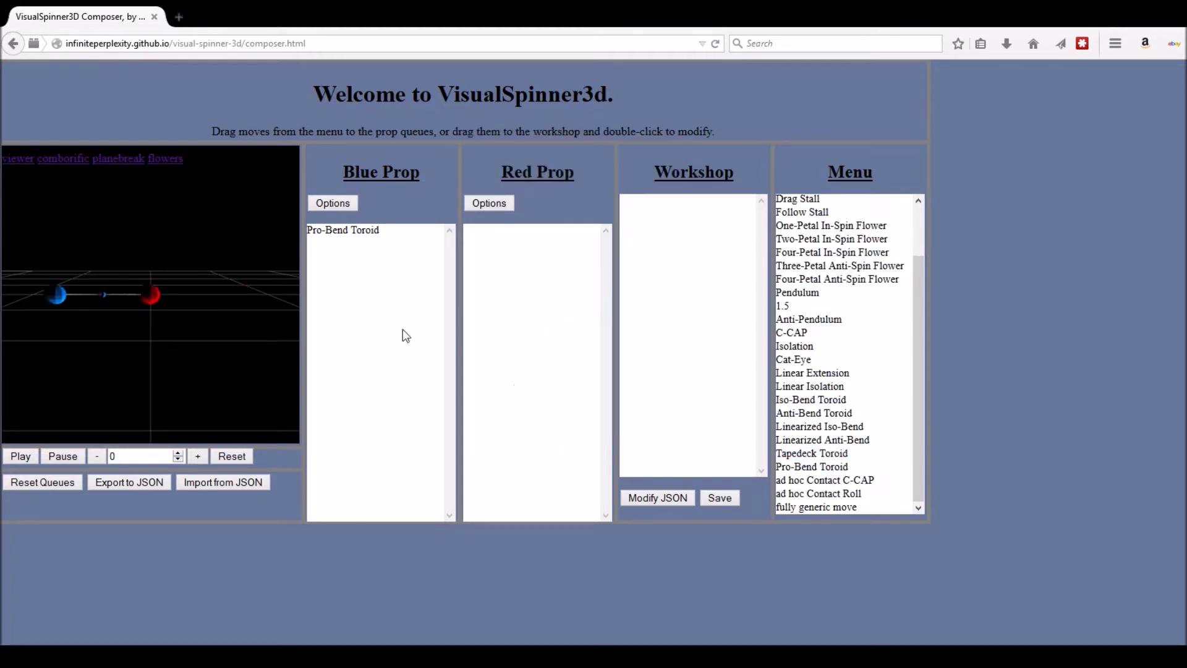
click(507, 204)
click(482, 311)
click(548, 435)
Queue Tapedeck Toroid for the red prop in place of Pro-Bend Toroid, and play the animation.
drag(798, 467, 555, 307)
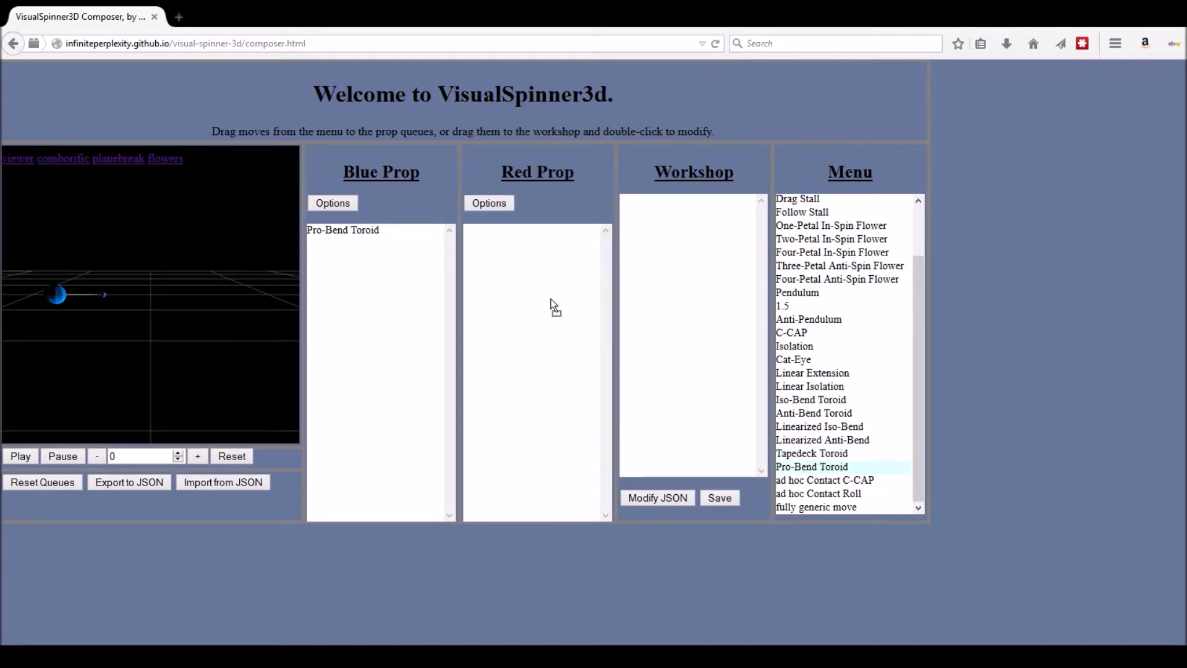
drag(521, 244, 521, 245)
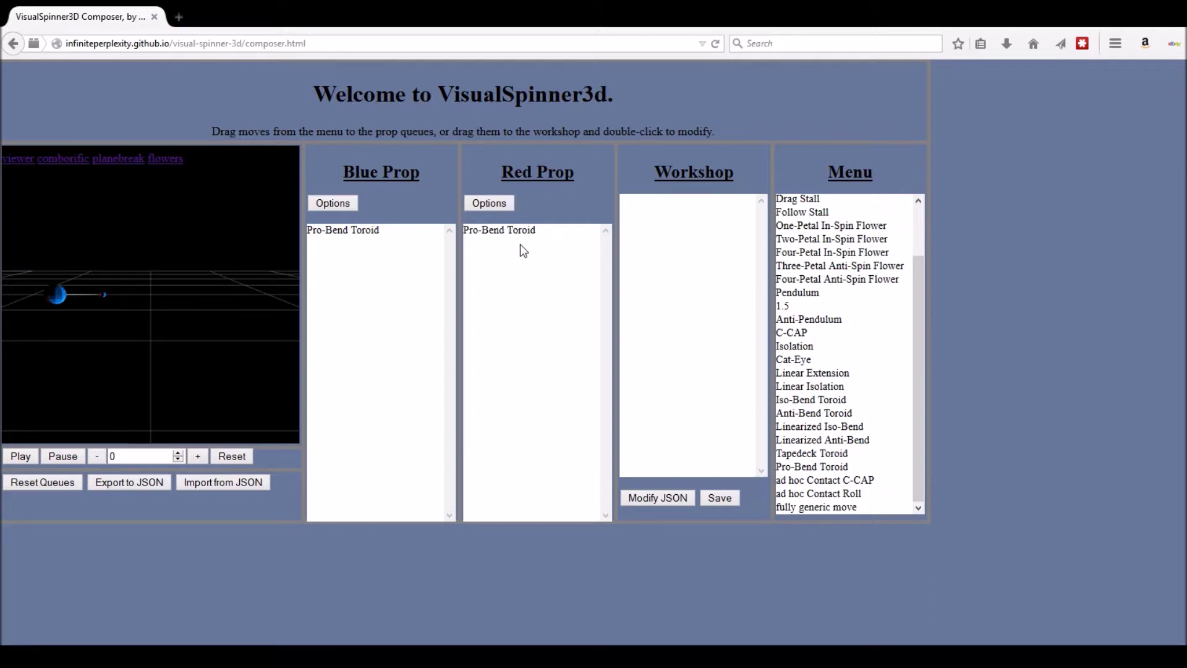
drag(505, 228, 666, 282)
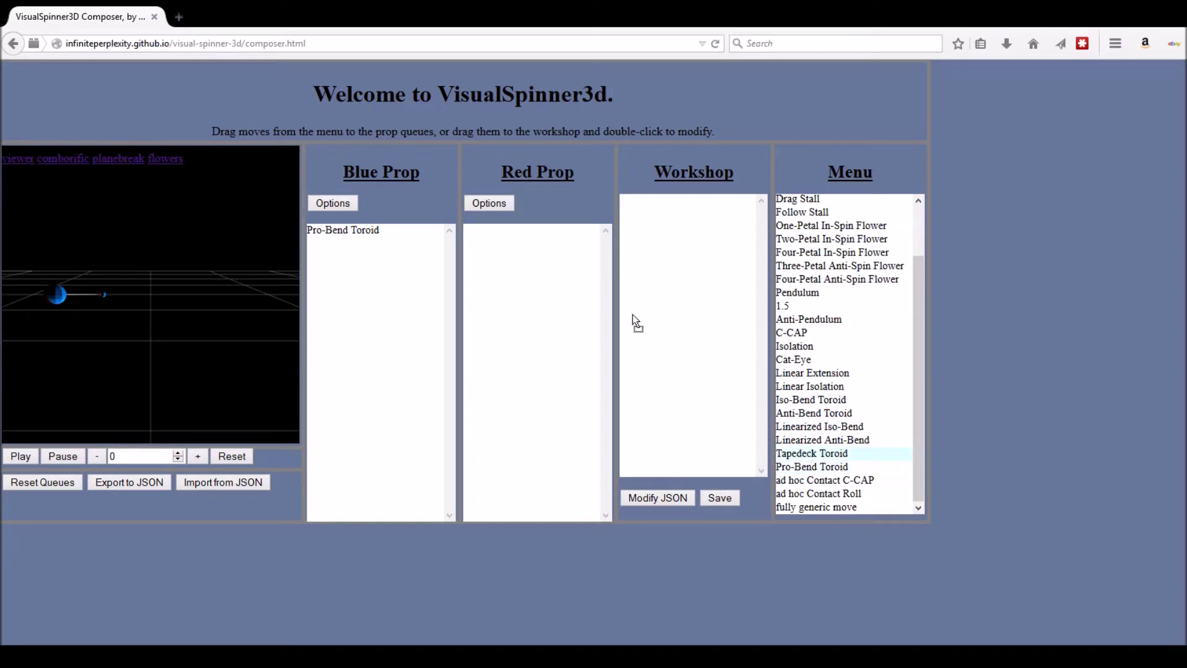
drag(500, 236, 499, 237)
click(21, 455)
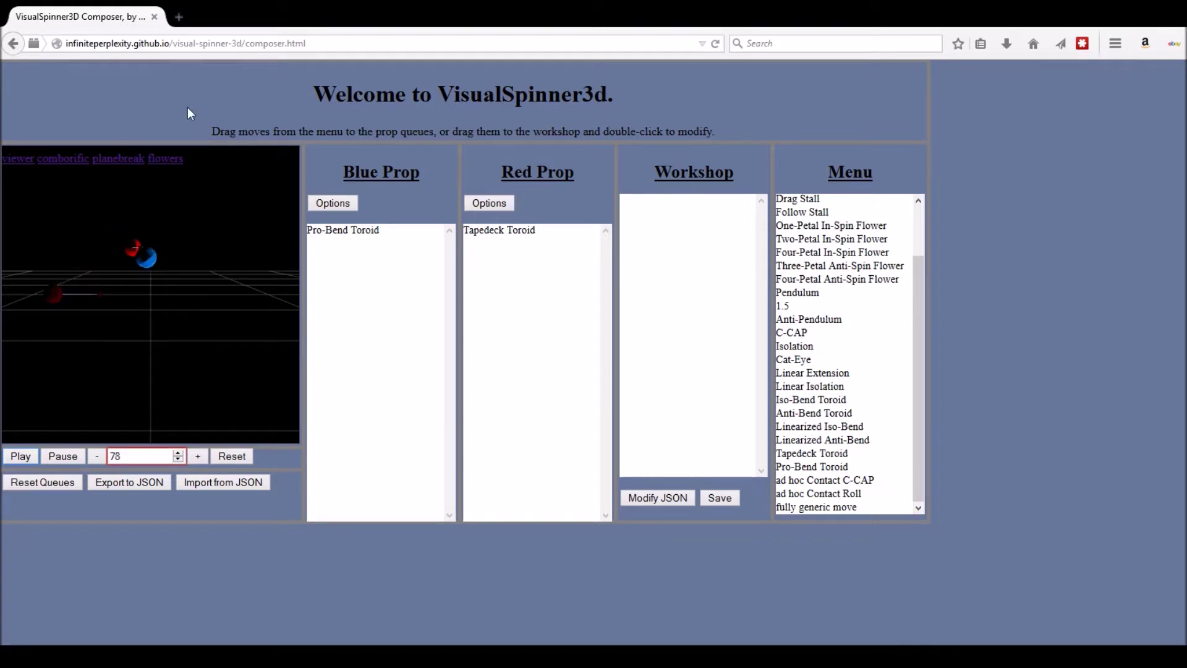
Remove composer.html from the page address to go to the main viewer page.
drag(245, 44, 322, 47)
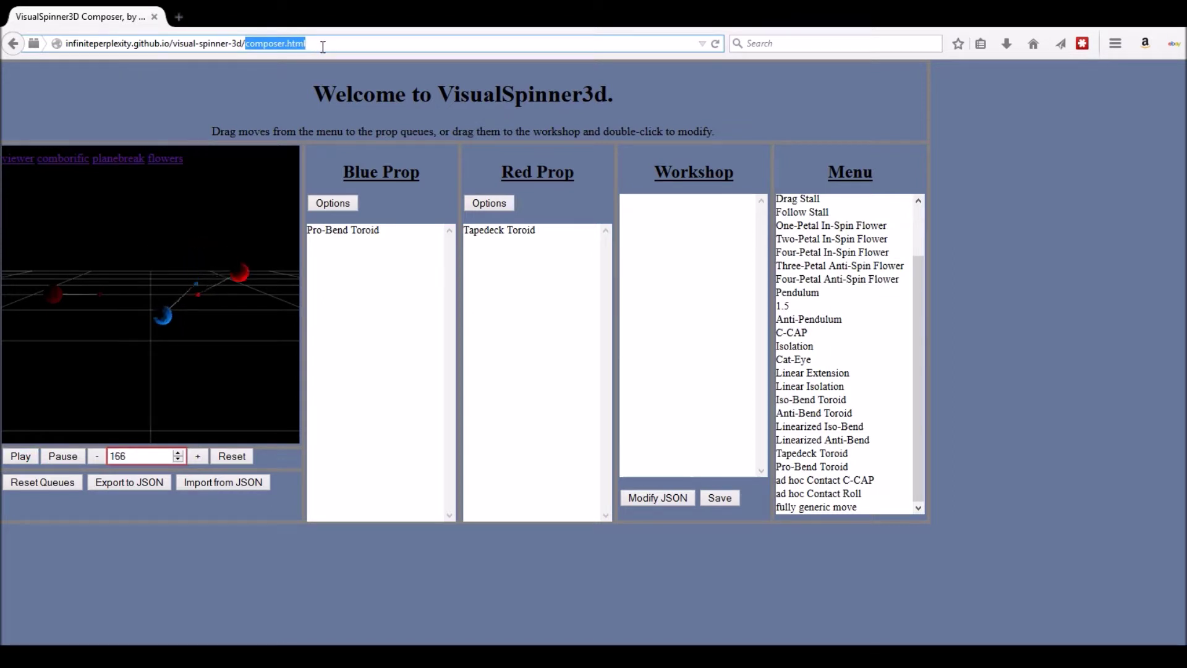
key(BackSpace)
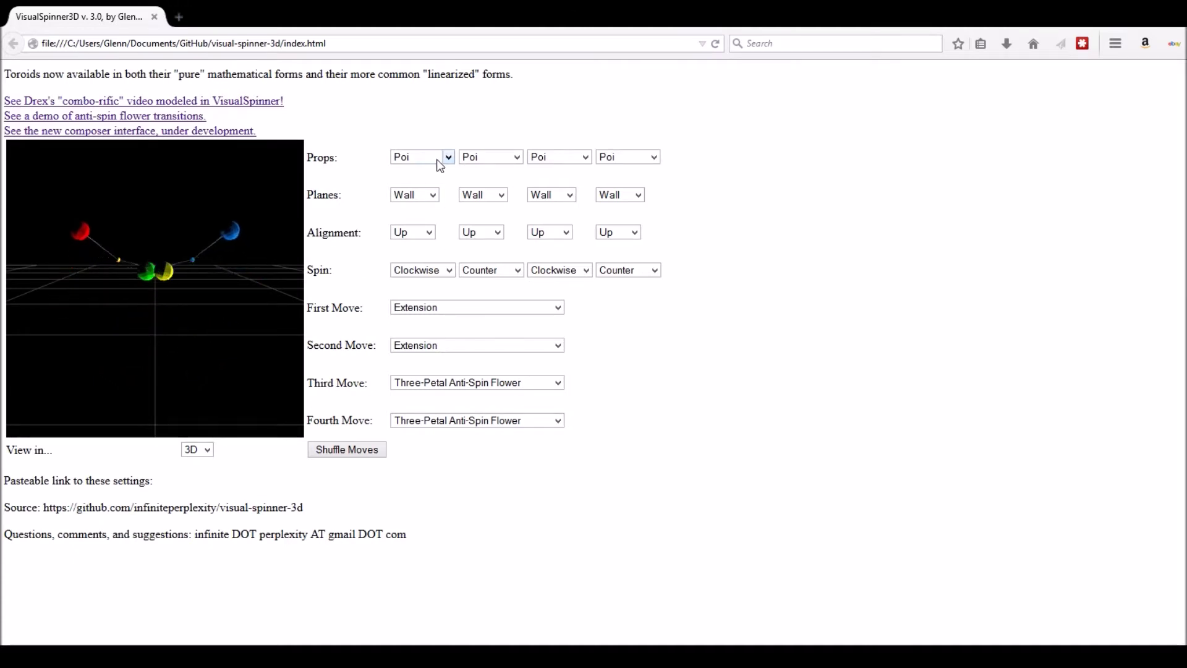
Change all four props in the viewer to Hoop.
key(Down)
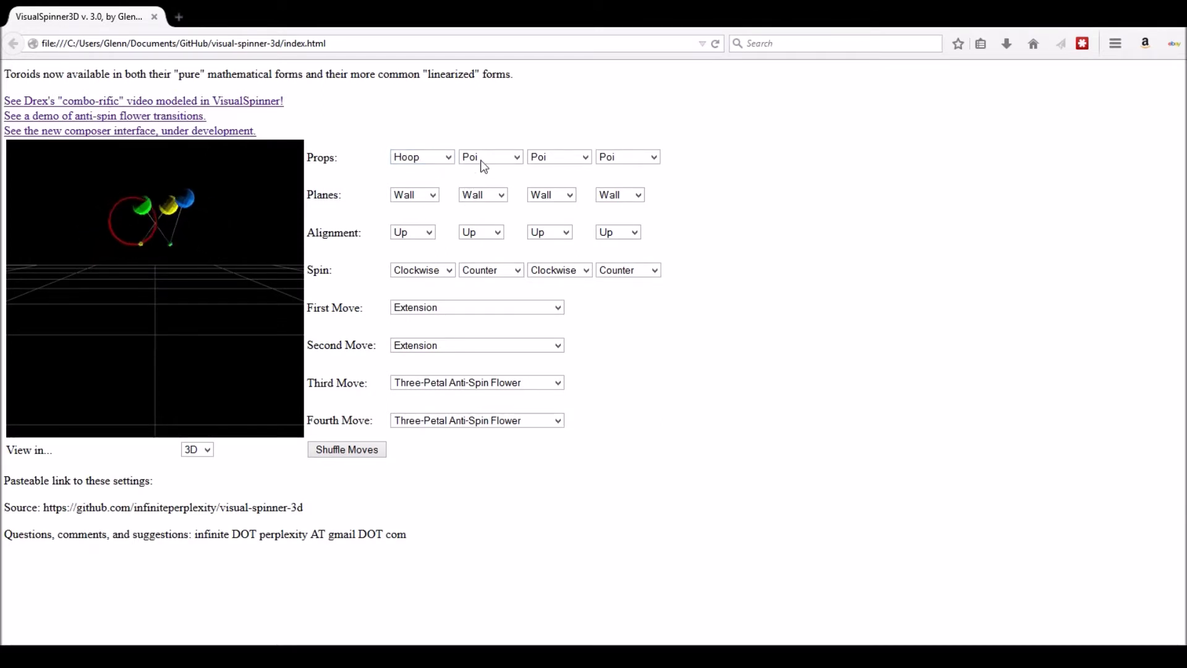
click(493, 219)
click(543, 158)
click(545, 219)
click(611, 159)
click(610, 216)
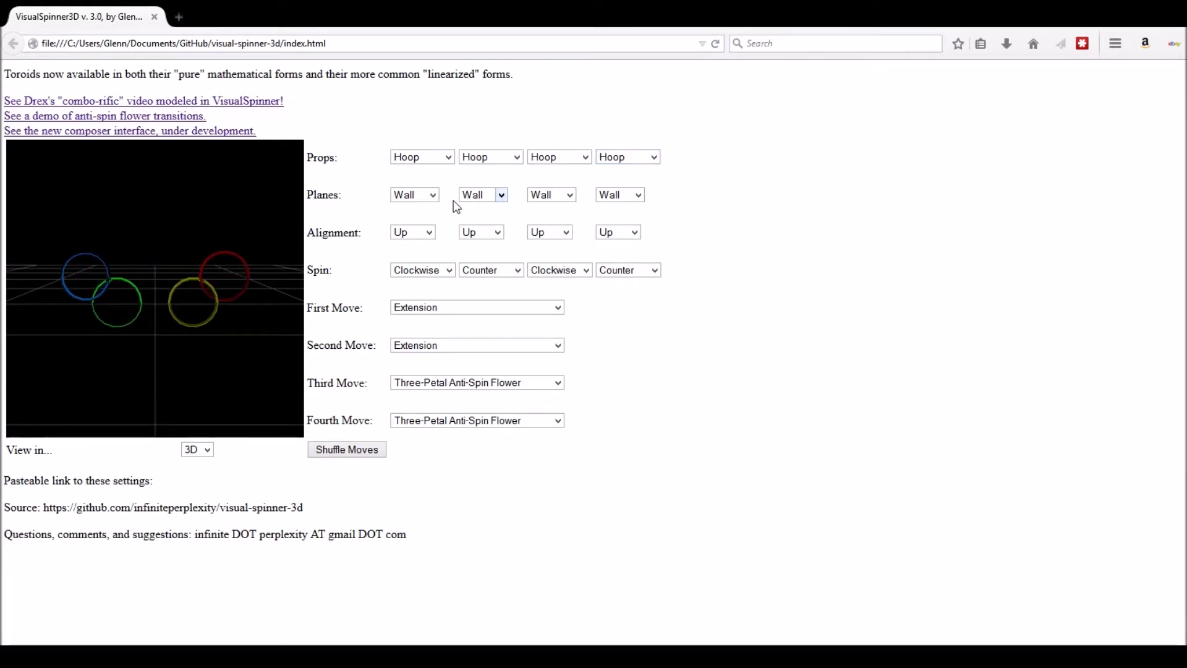
Set the four props' planes to Wheel, Floor, Wheel and Floor, and shuffle the moves.
click(431, 195)
click(428, 220)
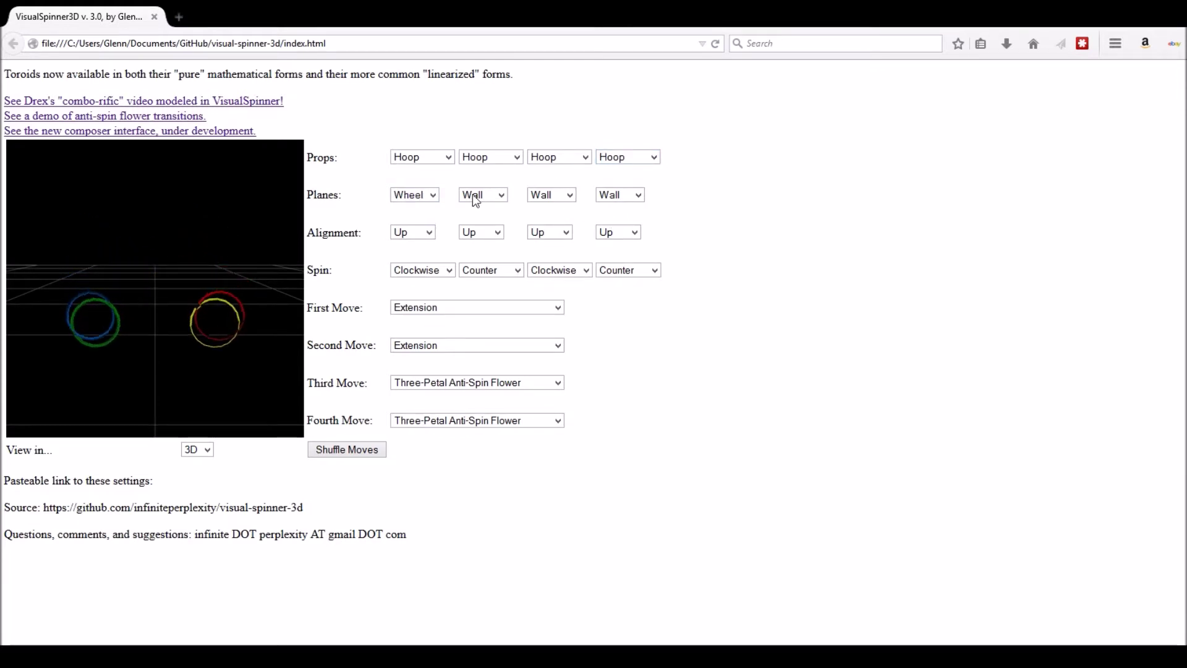
click(488, 195)
click(472, 232)
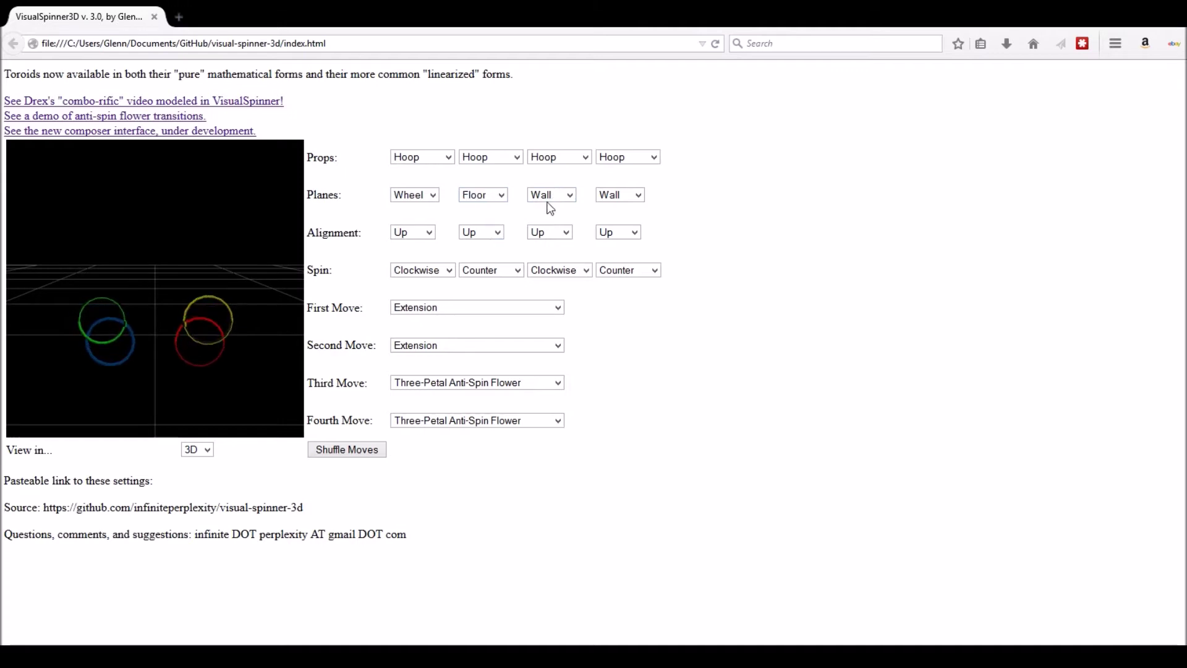
click(549, 220)
click(615, 198)
click(615, 233)
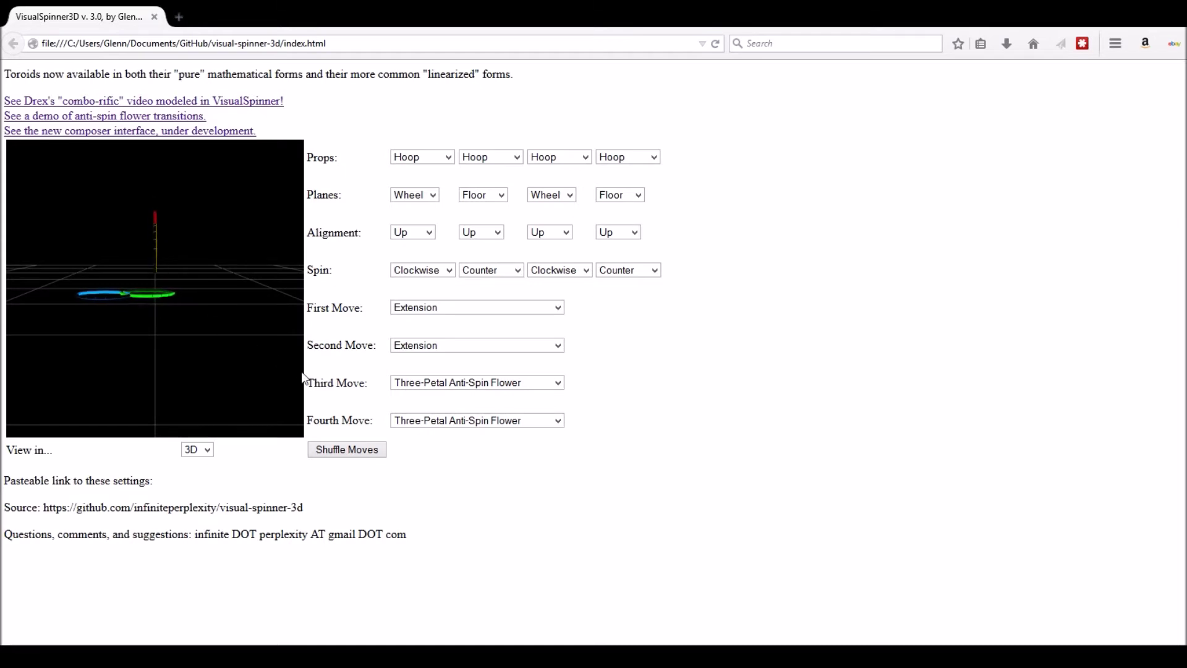
click(347, 456)
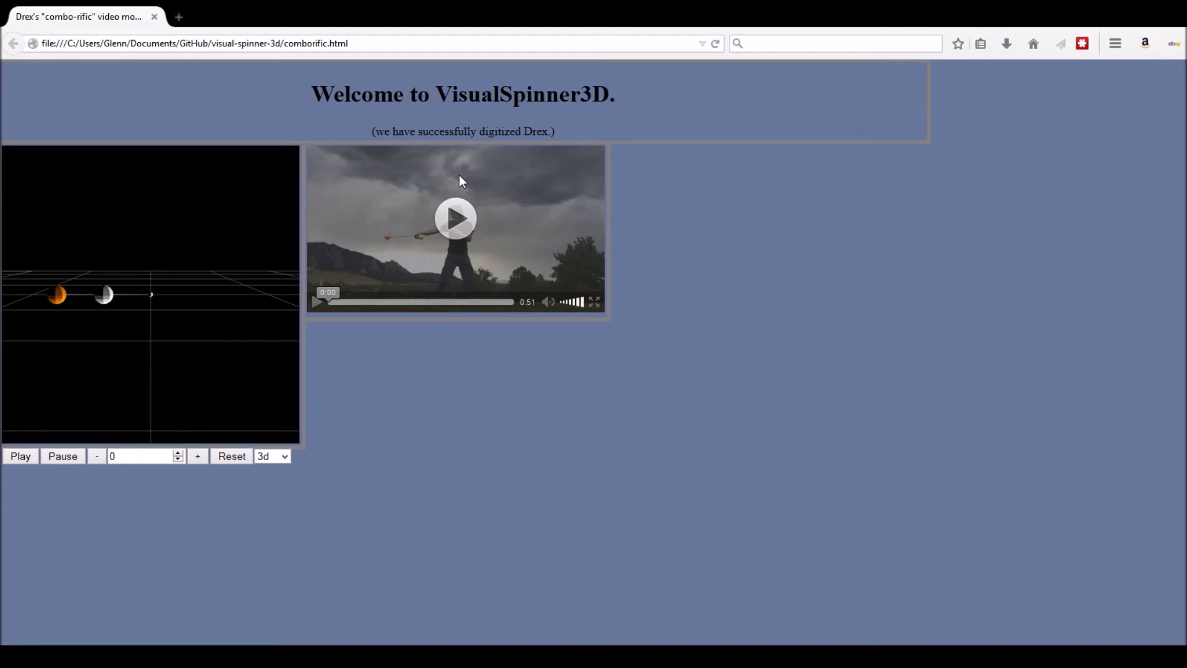
Play and pause the combo-rific video, and play its 3D spinner model for comparison.
click(460, 176)
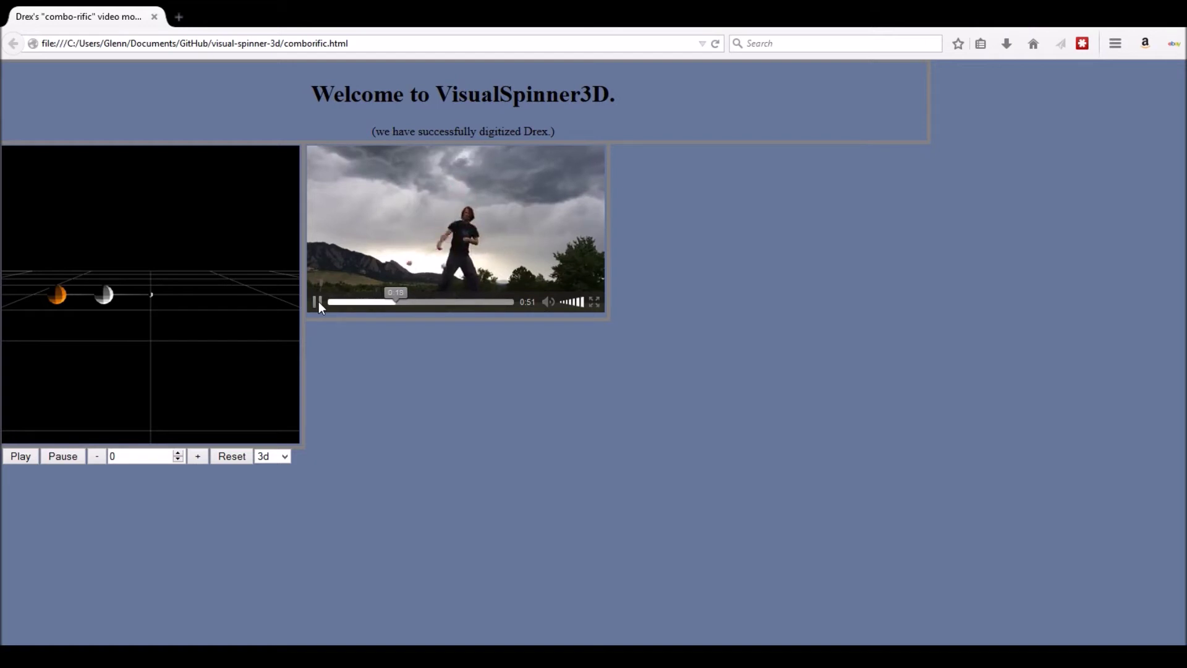
click(316, 302)
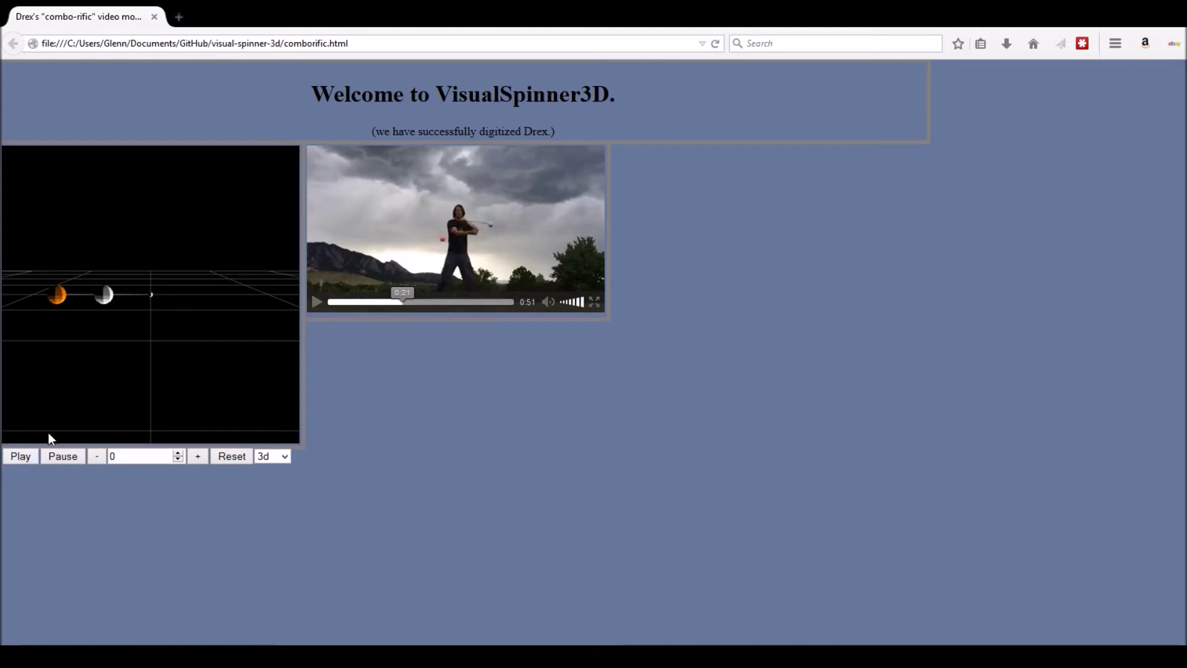
click(17, 457)
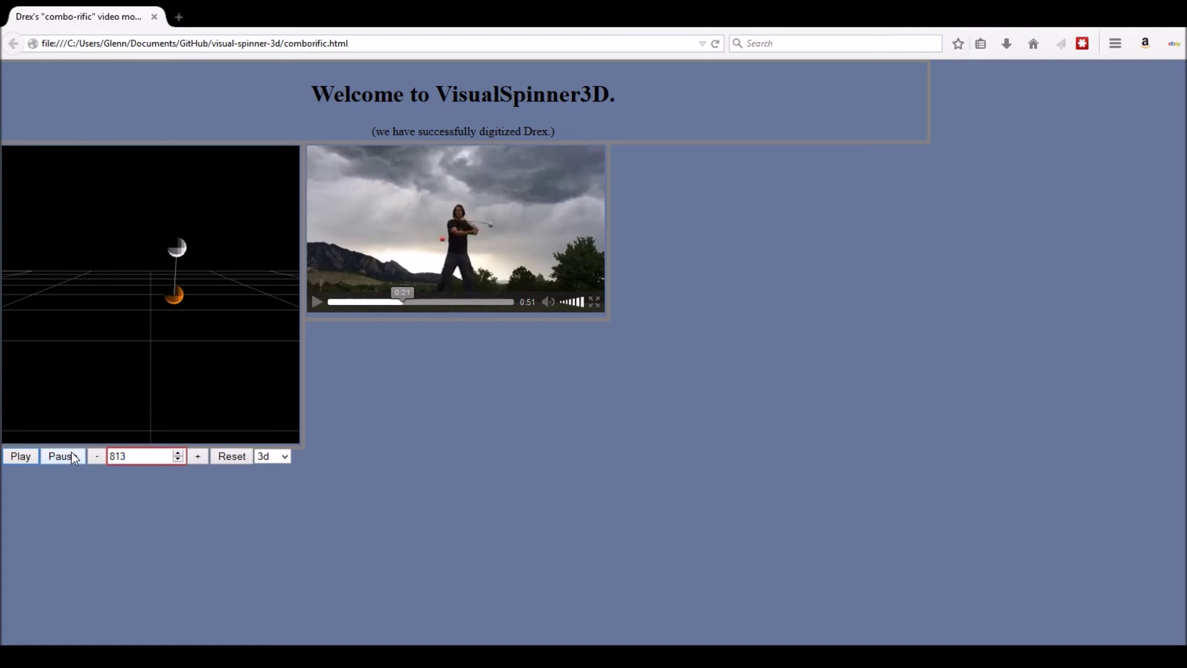
Open the online viewer at infiniteperplexity.github.io/visual-spinner-3d/.
click(69, 43)
text(infiniteperplexity.github.io/visual-spinner-3d/)
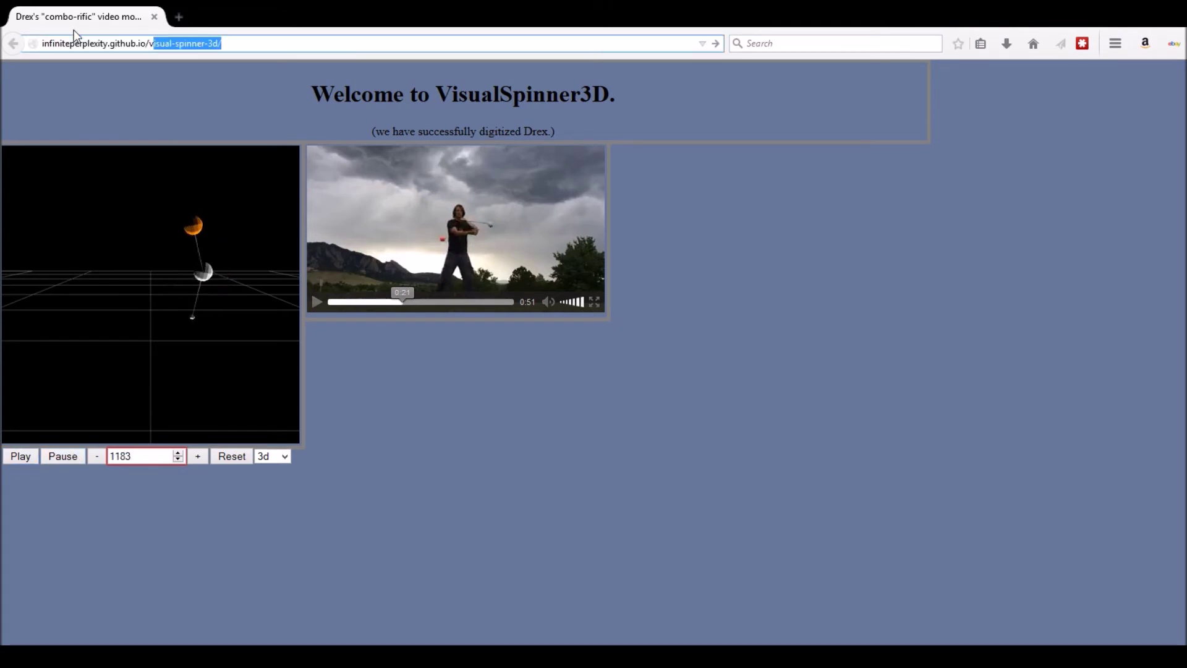
key(Return)
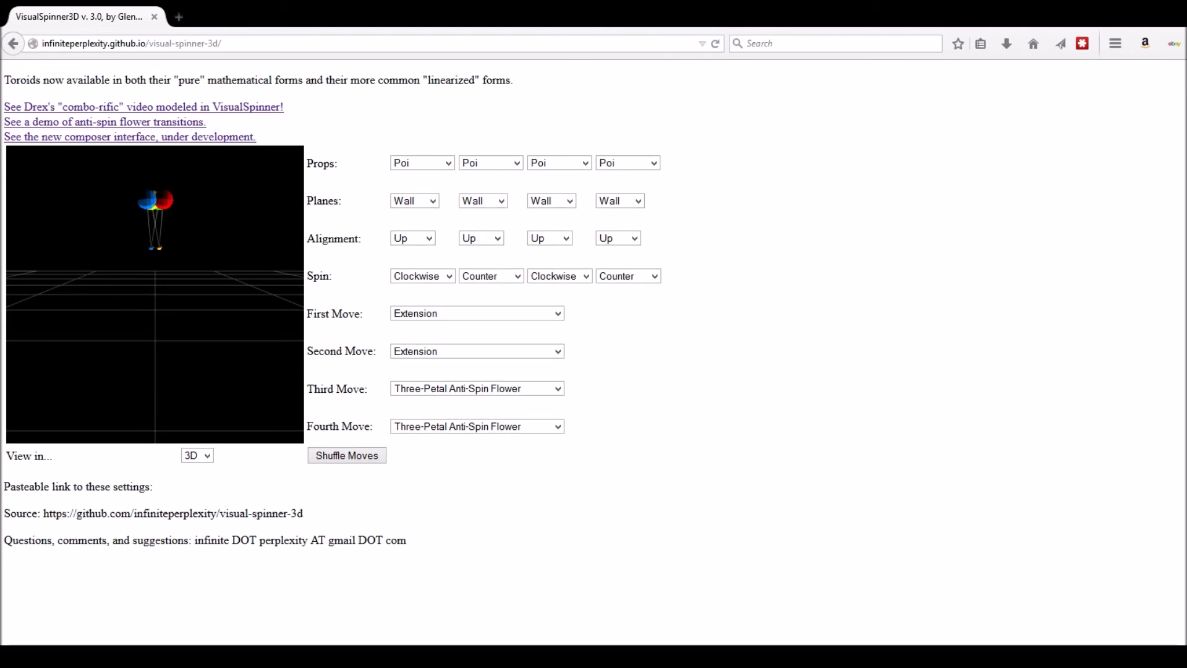
Highlight the site's web address, the GitHub source link and the contact e-mail address for reference.
click(248, 45)
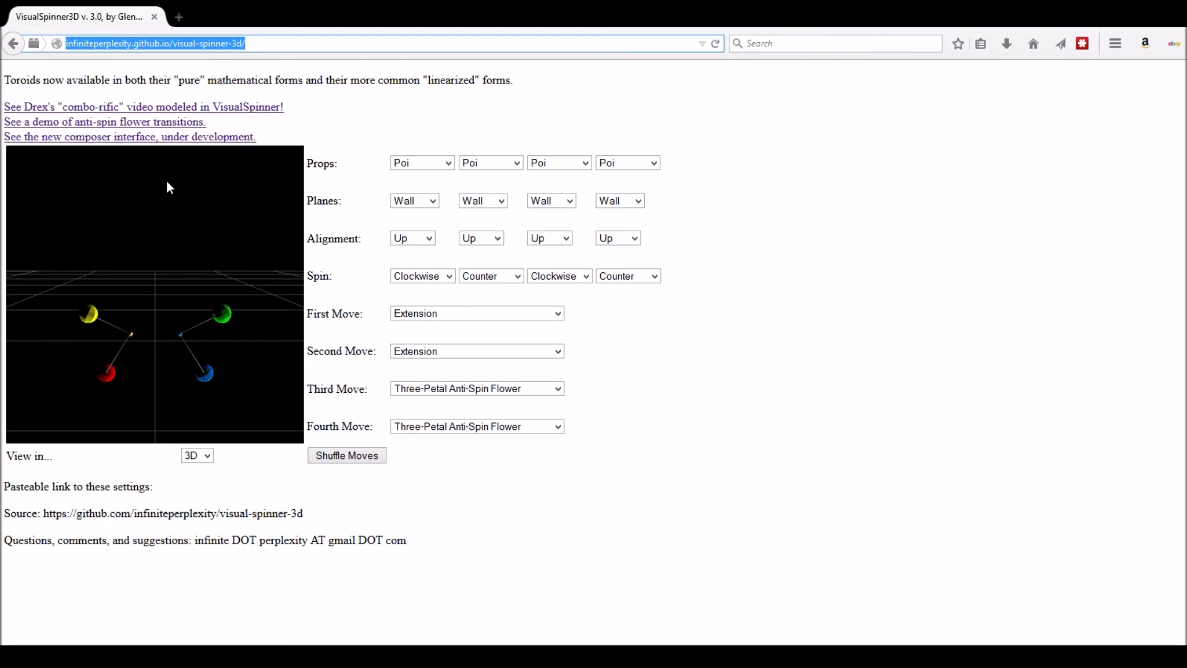
mouse_move(298, 514)
mouse_down()
mouse_move(90, 512)
mouse_move(303, 513)
mouse_up()
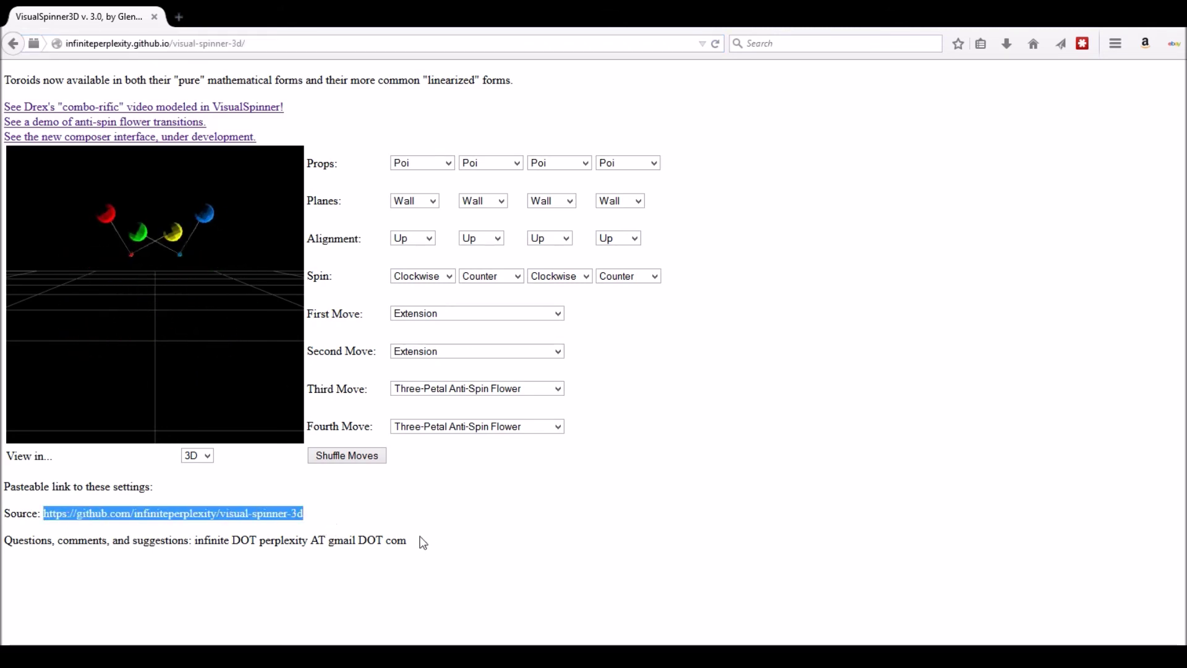
drag(433, 543, 194, 556)
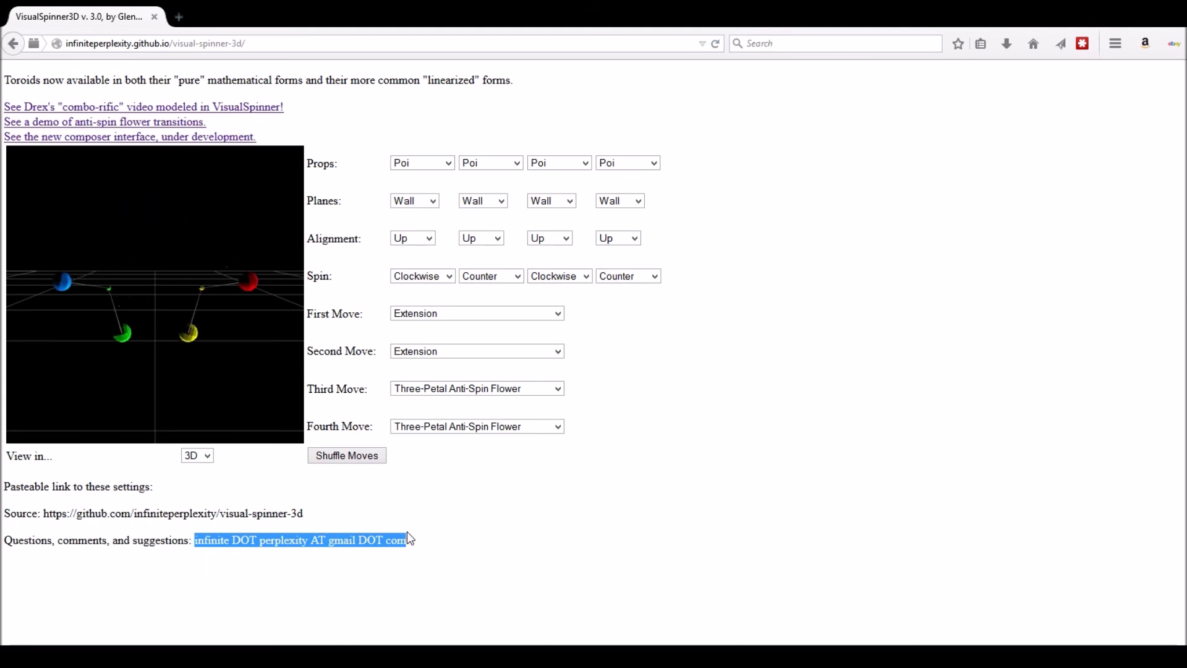